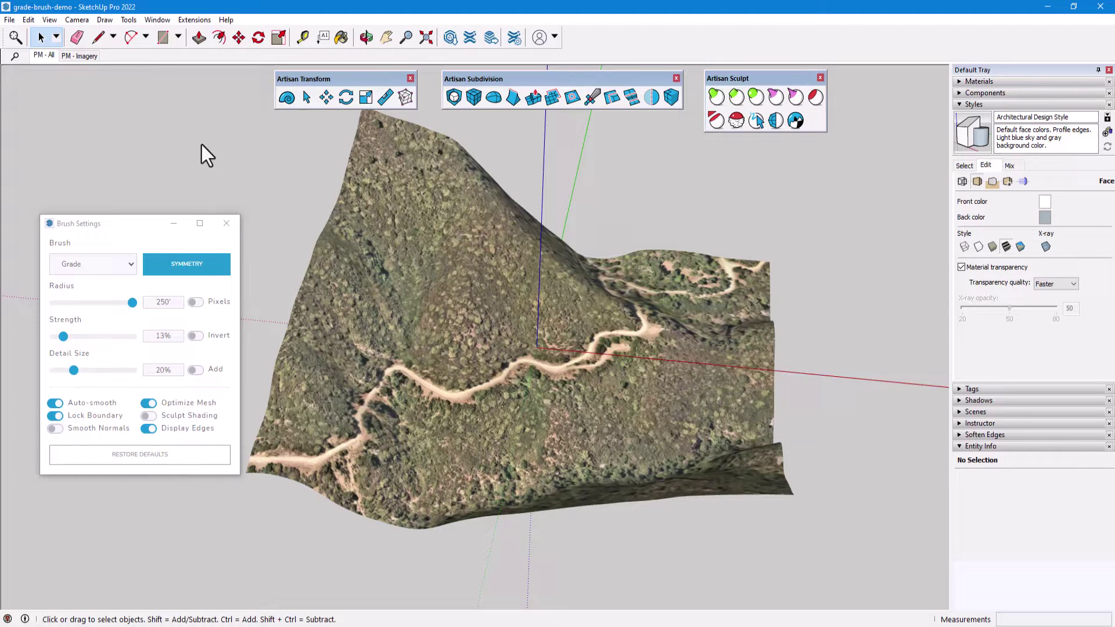
Step: Turn on Hidden Geometry and the X-ray face style to reveal the terrain's triangulated mesh
left_click(50, 20)
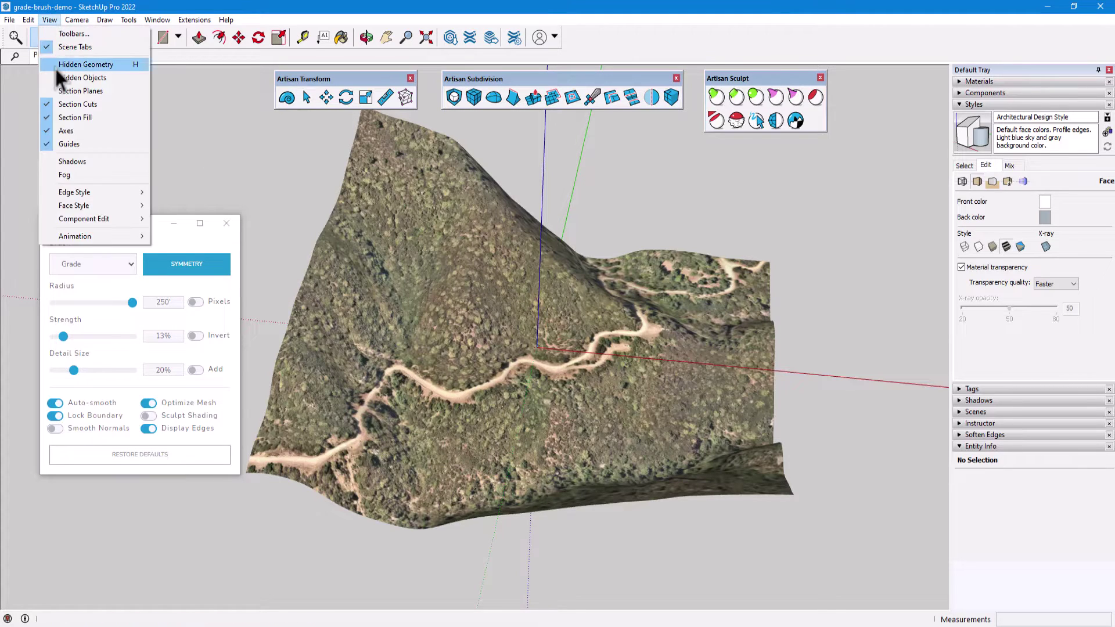
left_click(87, 65)
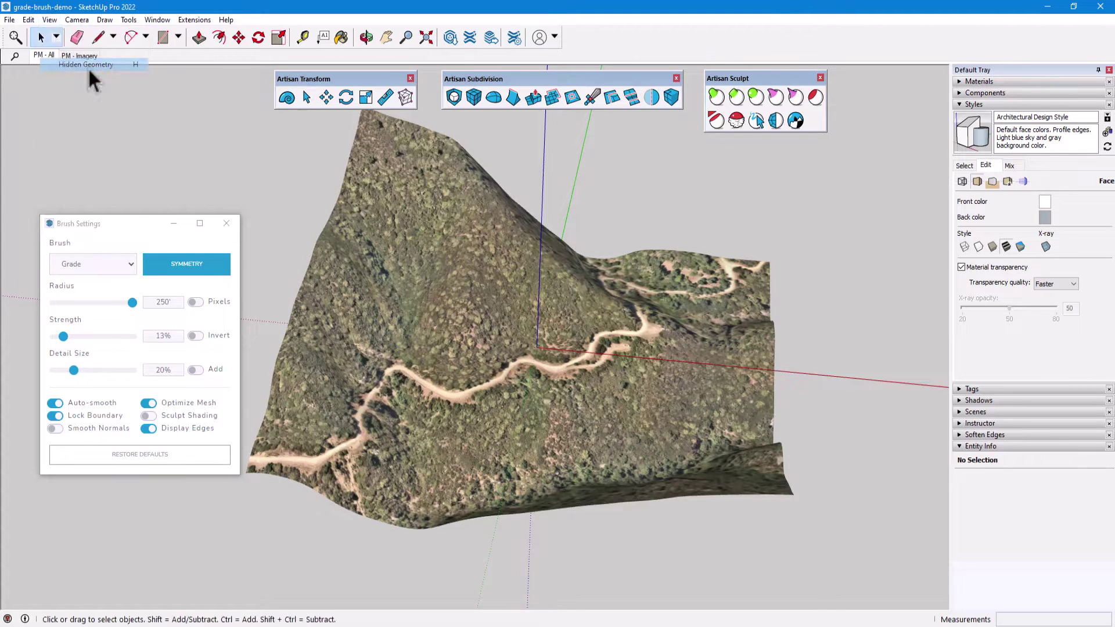
left_click(1045, 247)
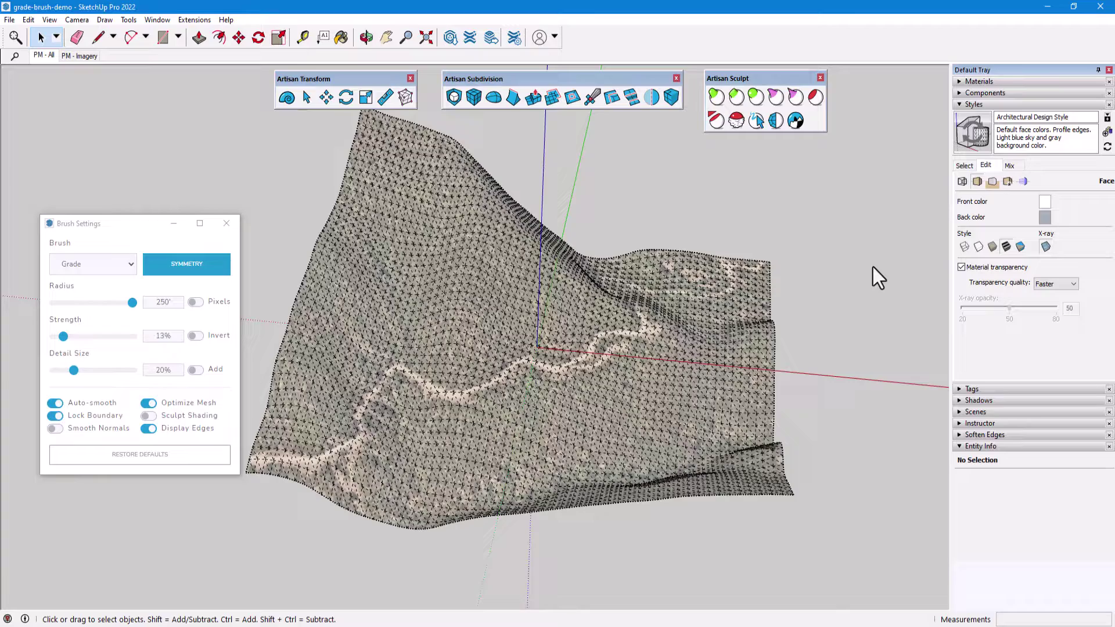
Step: Thin the lower-left terrain triangles with the Artisan Reducer brush, then return to the Grade brush
left_click(777, 122)
middle_click_drag(608, 313, 425, 473)
mouse_move(425, 471)
left_mouse_down()
mouse_move(347, 485)
mouse_move(717, 493)
mouse_move(720, 298)
mouse_move(688, 258)
mouse_move(590, 230)
mouse_move(449, 148)
mouse_move(396, 151)
mouse_move(423, 234)
mouse_move(420, 294)
mouse_move(381, 344)
mouse_move(426, 391)
mouse_move(524, 329)
mouse_move(605, 389)
mouse_move(608, 302)
left_mouse_up()
mouse_move(560, 436)
middle_mouse_down()
mouse_move(622, 351)
mouse_move(720, 273)
middle_mouse_up()
left_click(716, 122)
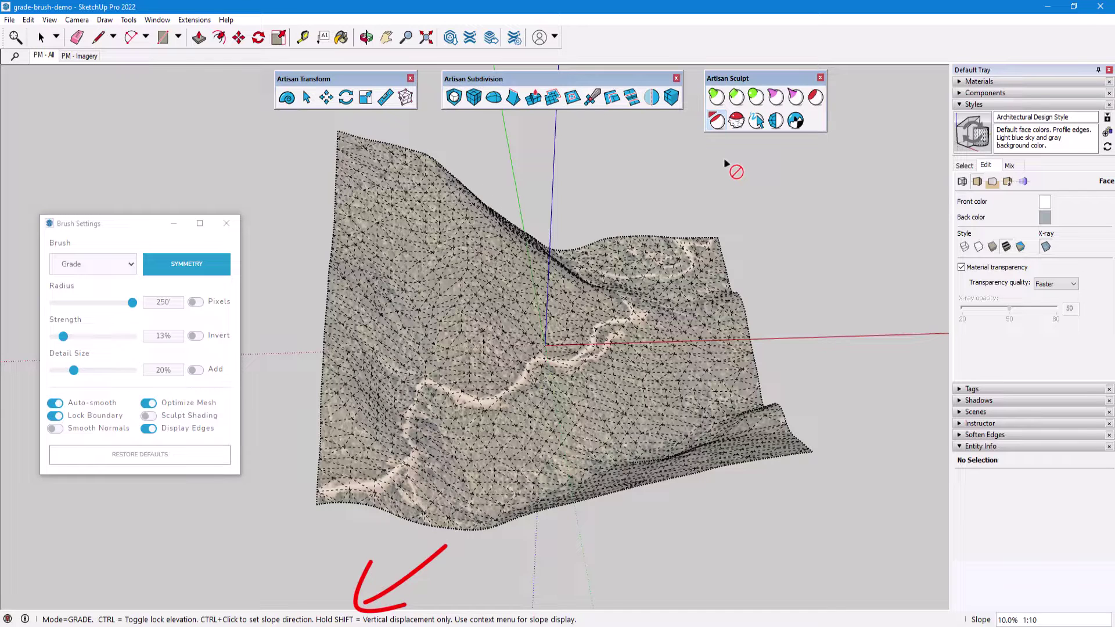
Step: Set the Grade brush strength to 30%
left_click(130, 340)
type("30")
key("Return")
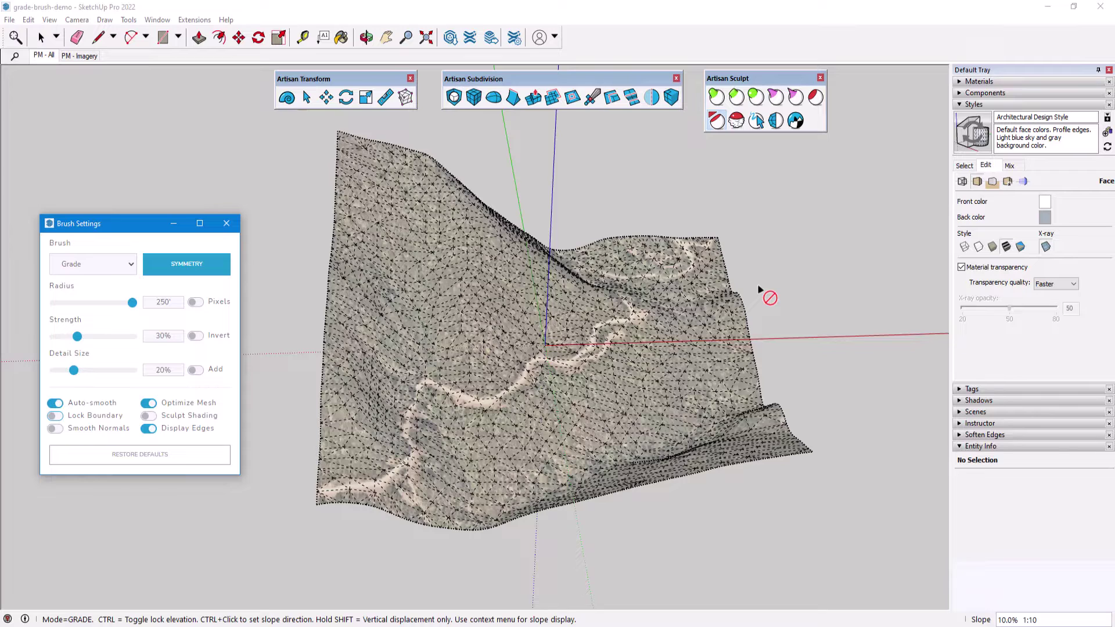
Step: Confirm Slope Settings with the 2%–10% colour range and Rise:Run ratio format
right_click(758, 287)
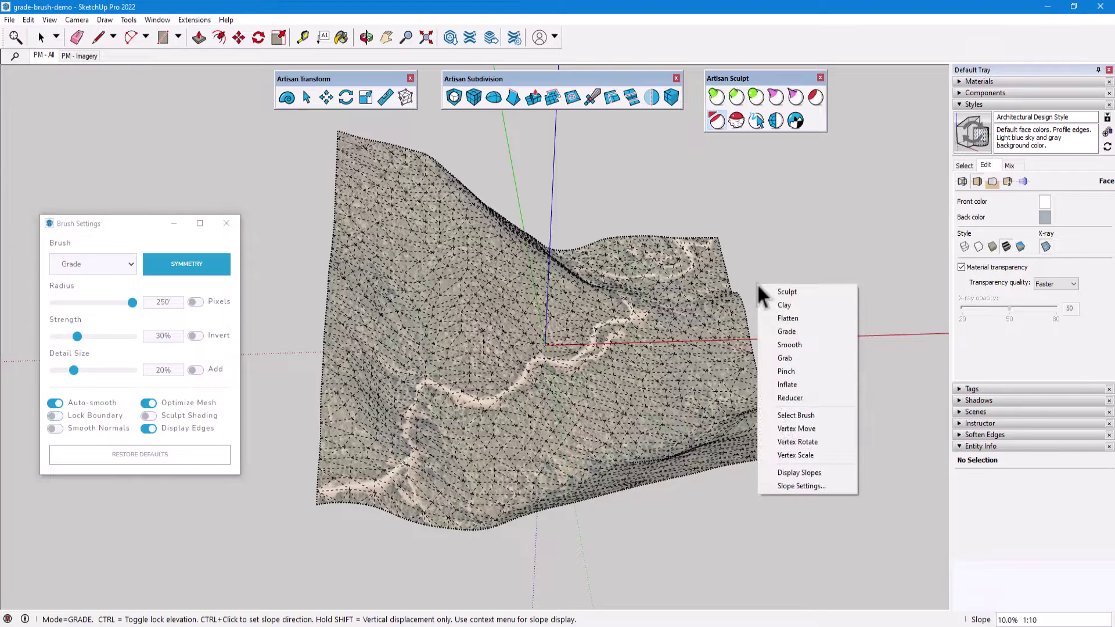
left_click(831, 488)
left_click(617, 358)
left_click(616, 384)
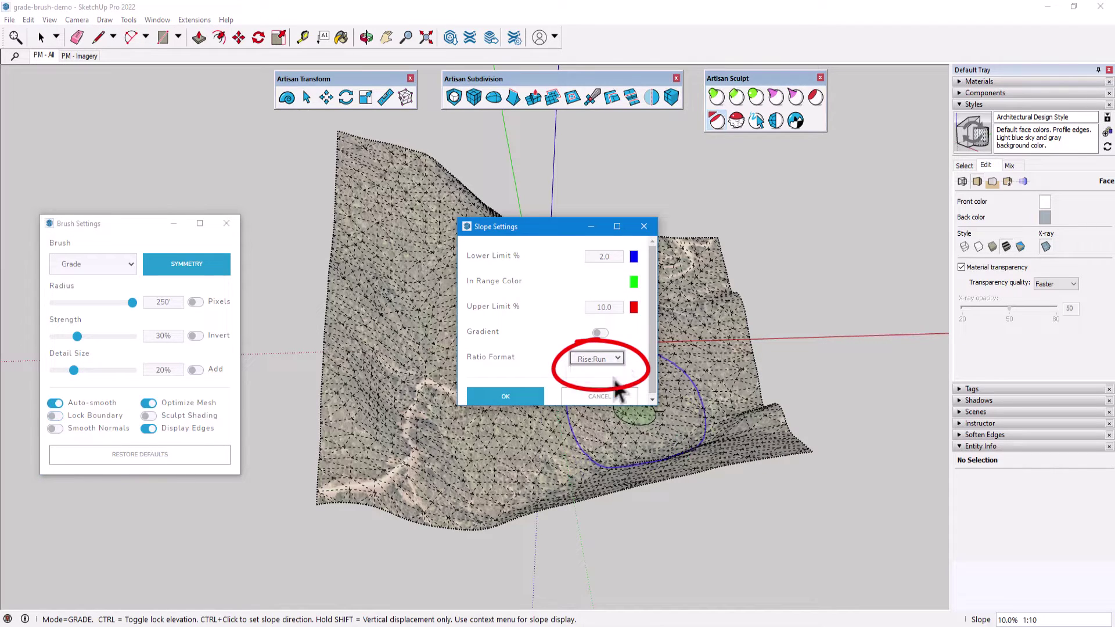
left_click(506, 396)
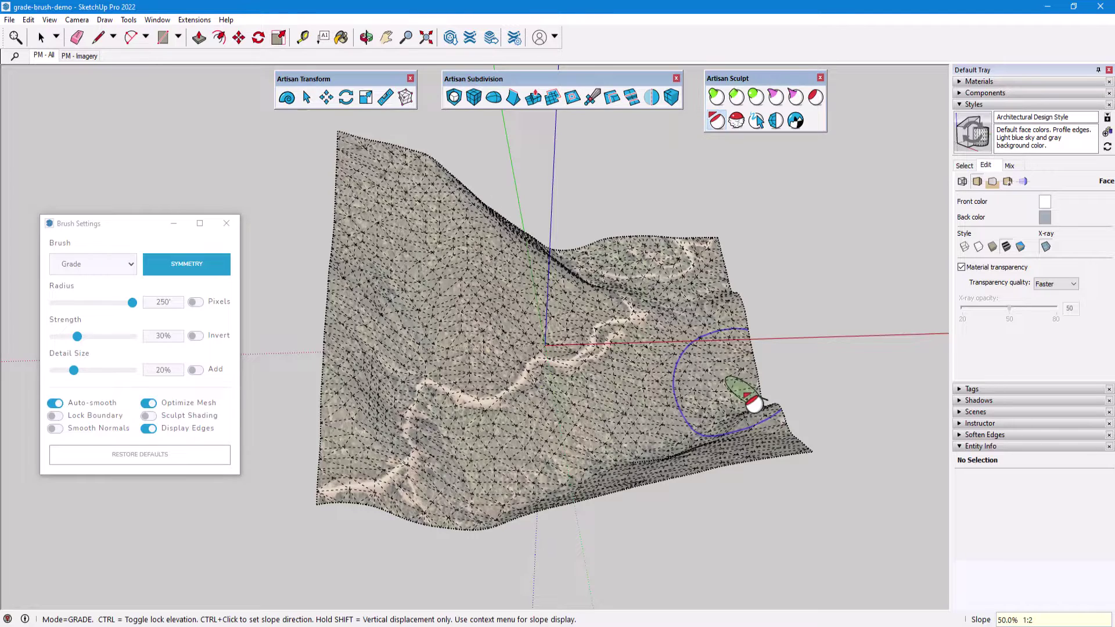
Step: Enter a 1:5 (20%) grading slope and pick the first slope-direction point from above
mouse_move(710, 413)
middle_mouse_down()
mouse_move(678, 219)
mouse_move(610, 355)
middle_mouse_up()
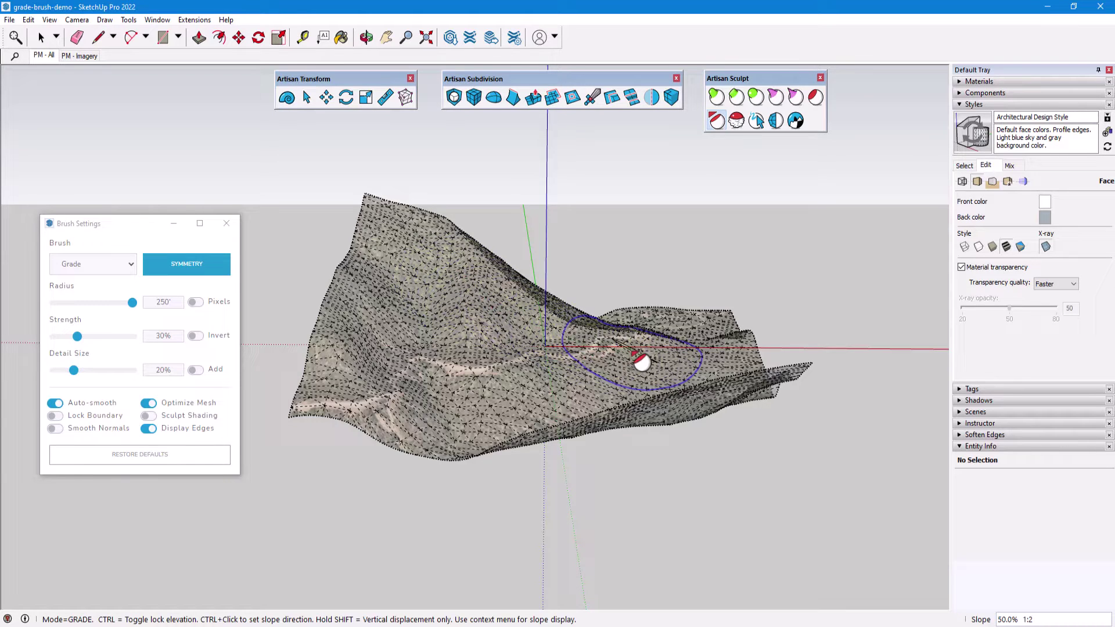
type("1:5")
key("Return")
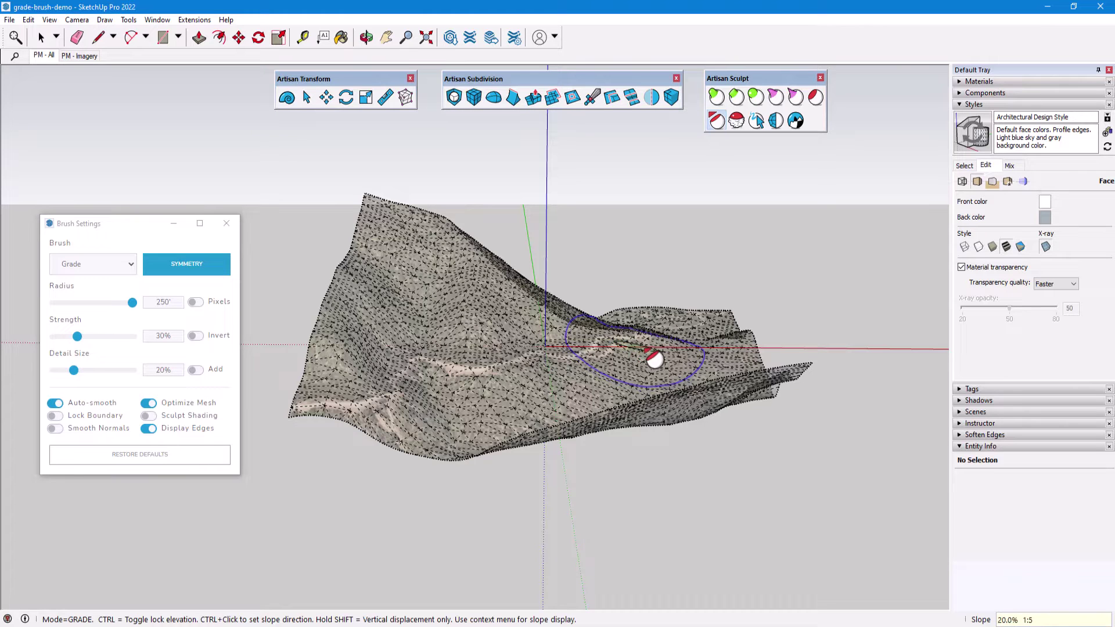
mouse_move(655, 359)
middle_mouse_down()
mouse_move(642, 349)
mouse_move(639, 368)
middle_mouse_up()
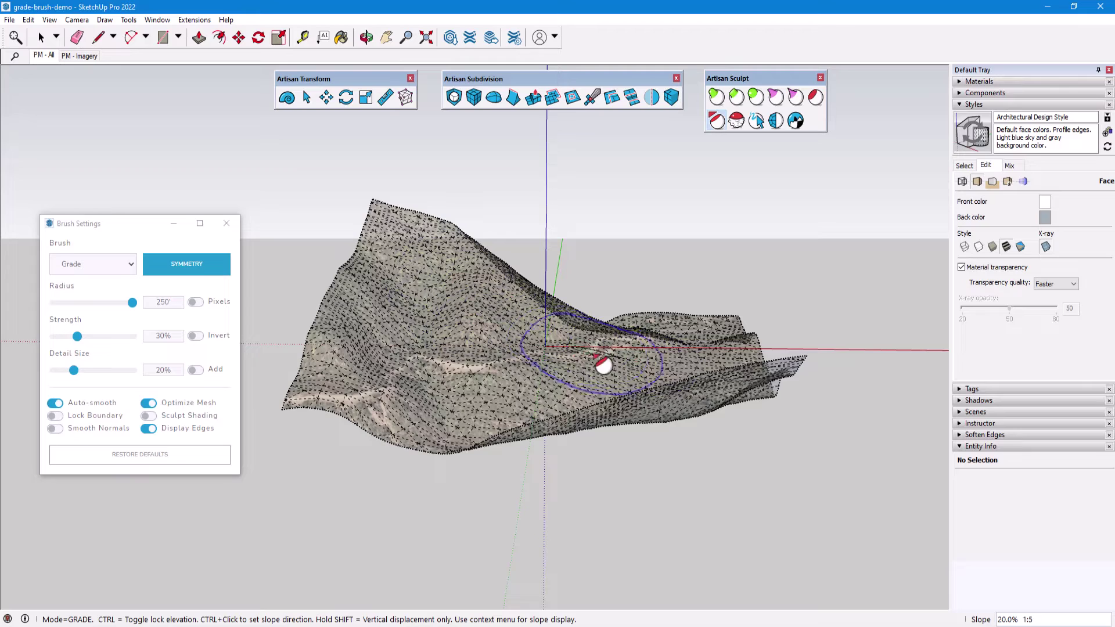
mouse_move(630, 368)
middle_mouse_down()
mouse_move(630, 488)
mouse_move(629, 470)
middle_mouse_up()
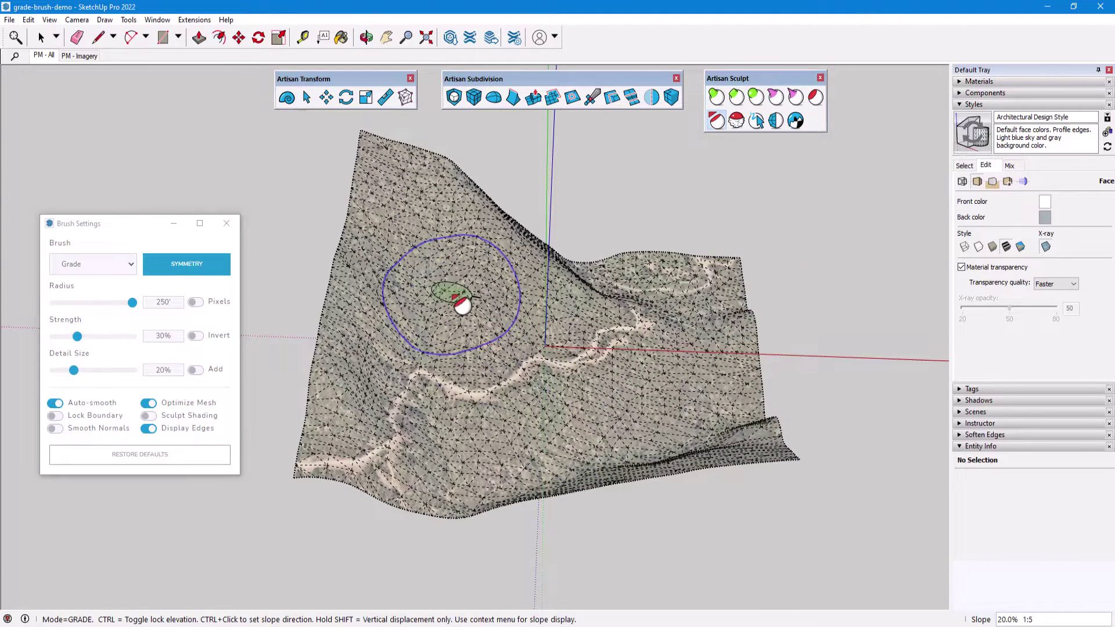
left_click(459, 271, "ctrl")
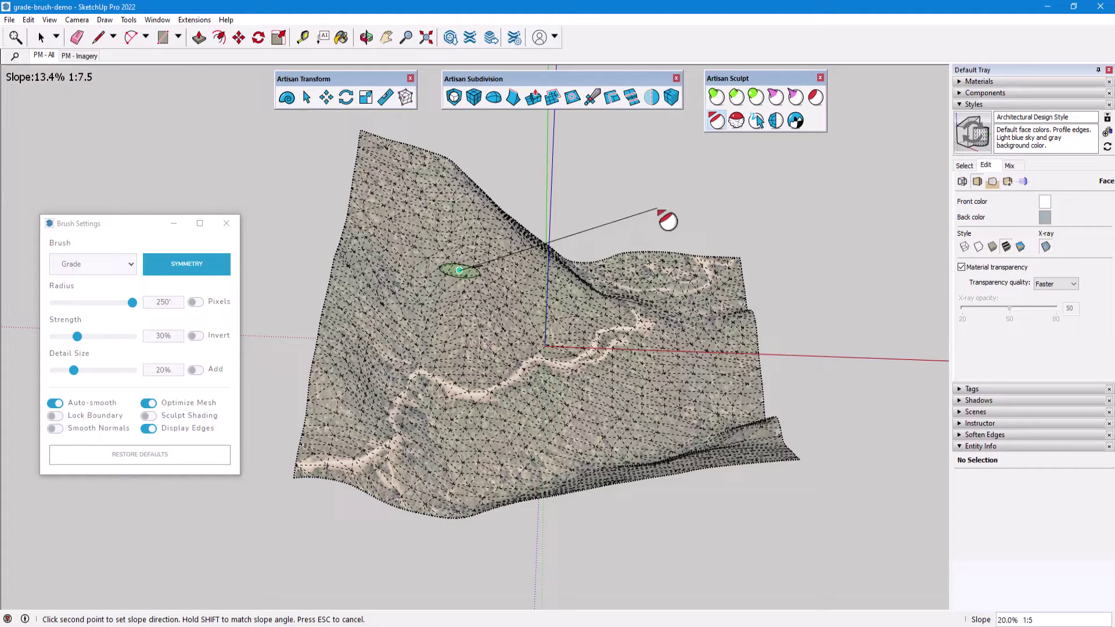
Step: Fix the slope direction with a second point on the upper-left terrain
middle_click_drag(668, 221, 762, 291)
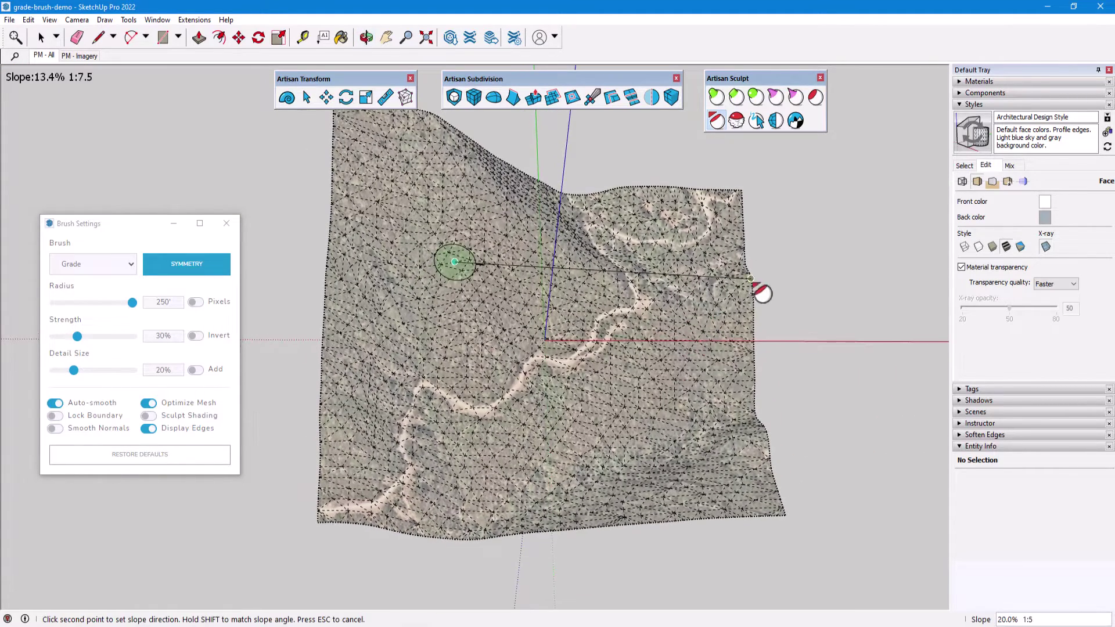
left_click(787, 267)
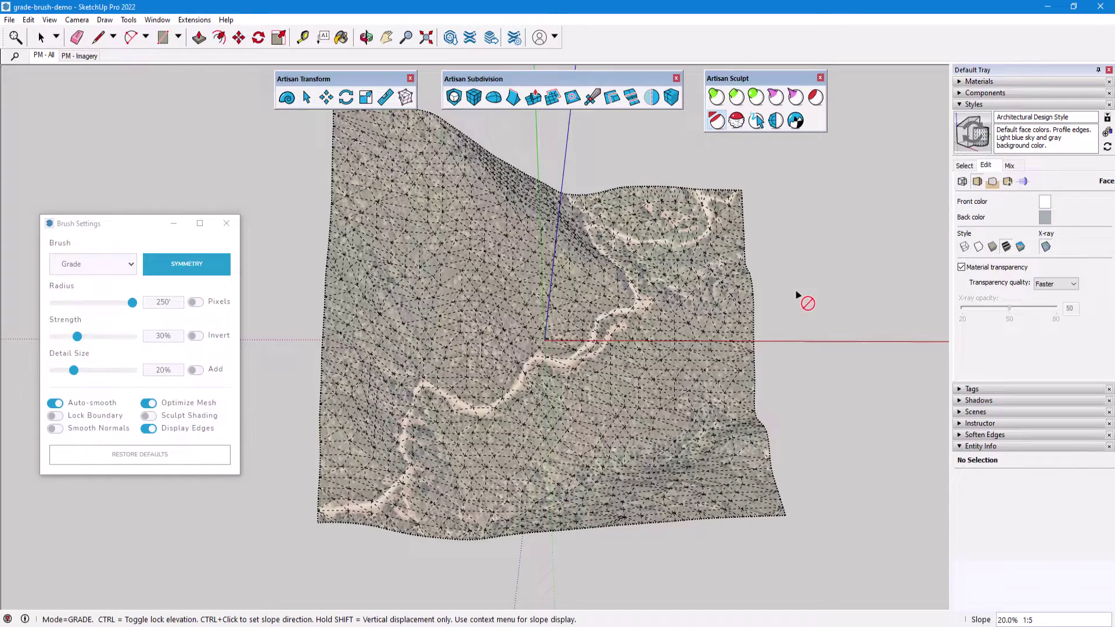
mouse_move(647, 366)
middle_mouse_down()
mouse_move(622, 242)
mouse_move(604, 250)
middle_mouse_up()
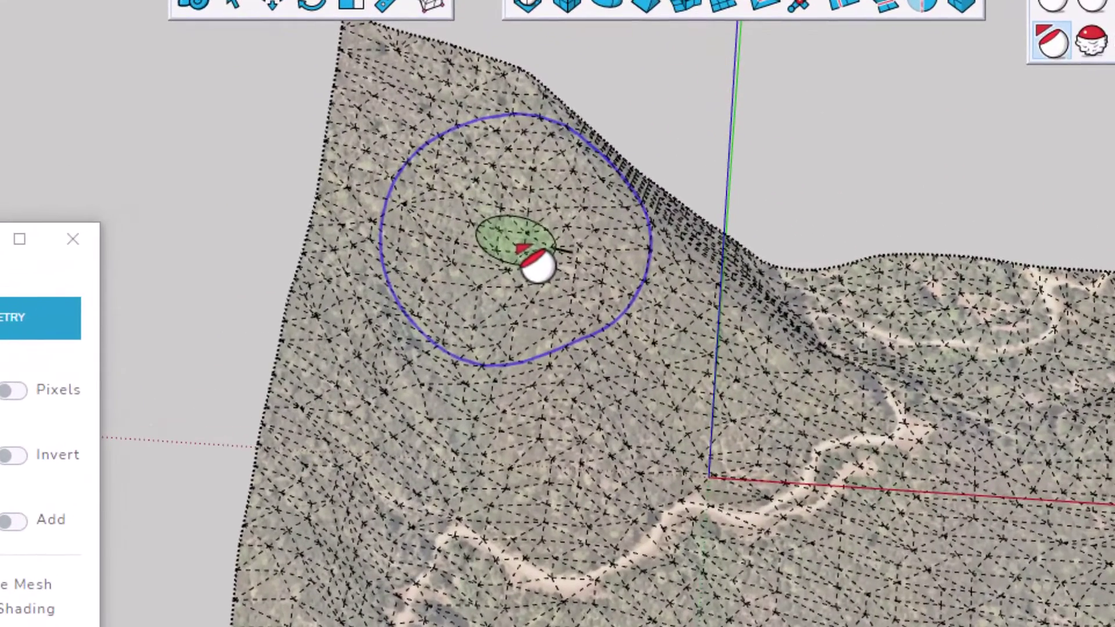
left_click(453, 225)
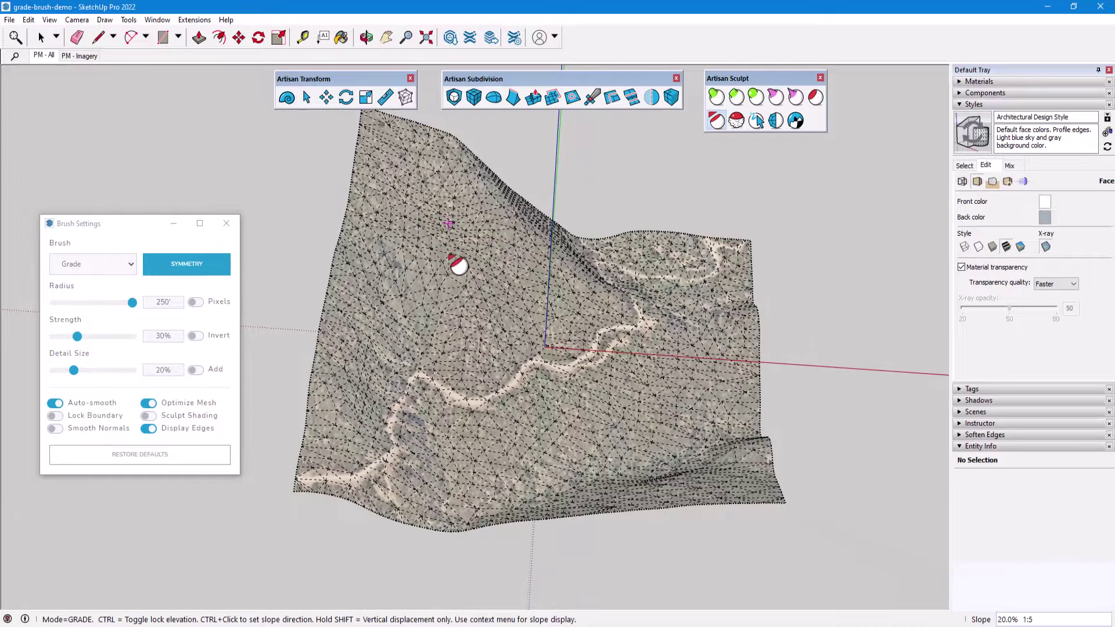
Step: Grade 1:5 slopes into the upper terrain and the lower-right area
mouse_move(459, 265)
left_mouse_down()
mouse_move(465, 203)
mouse_move(422, 192)
mouse_move(410, 229)
mouse_move(431, 251)
mouse_move(468, 249)
mouse_move(477, 223)
mouse_move(445, 196)
mouse_move(412, 213)
mouse_move(444, 217)
mouse_move(486, 256)
left_mouse_up()
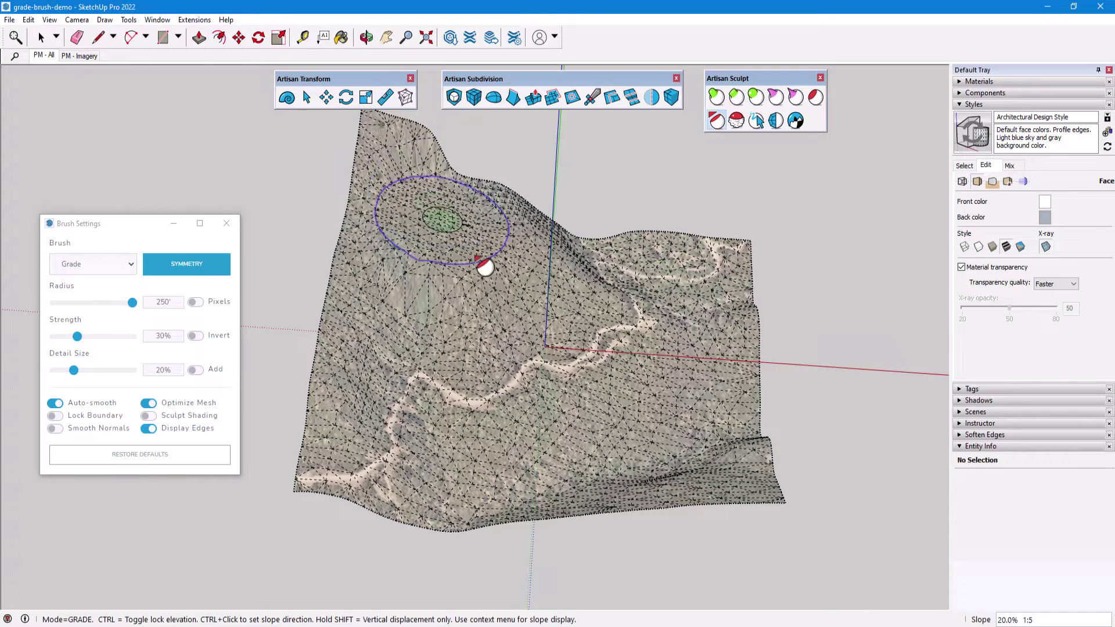
middle_click_drag(667, 391, 672, 391)
mouse_move(677, 407)
left_mouse_down()
mouse_move(643, 370)
mouse_move(623, 370)
mouse_move(626, 415)
mouse_move(694, 442)
left_mouse_up()
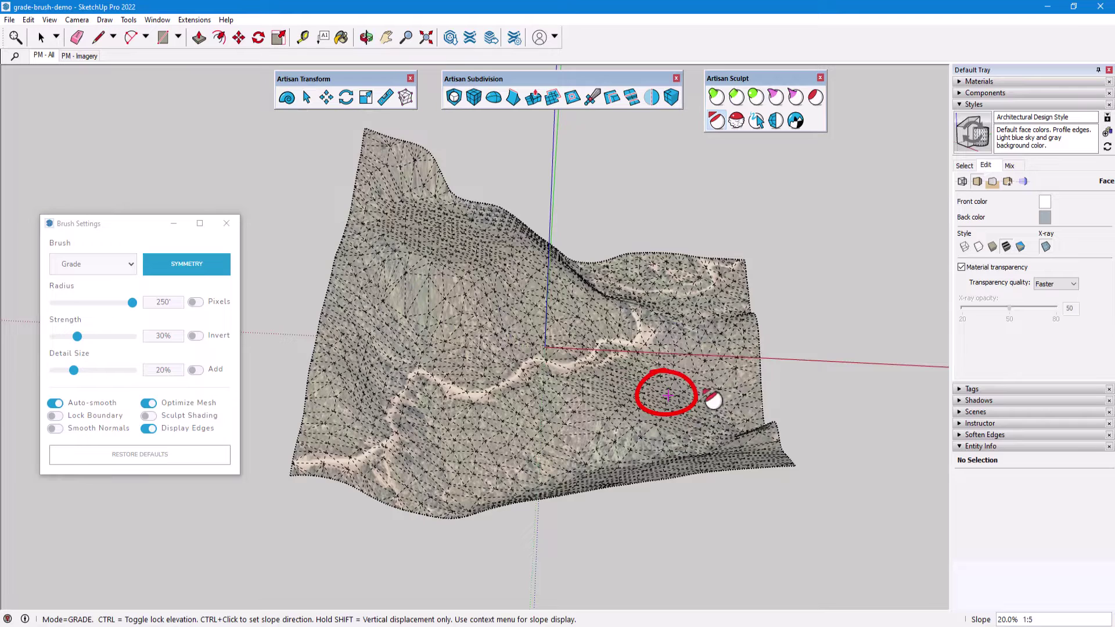
mouse_move(606, 377)
left_mouse_down()
mouse_move(651, 426)
mouse_move(699, 418)
mouse_move(689, 374)
mouse_move(625, 359)
mouse_move(598, 386)
mouse_move(665, 428)
mouse_move(685, 381)
left_mouse_up()
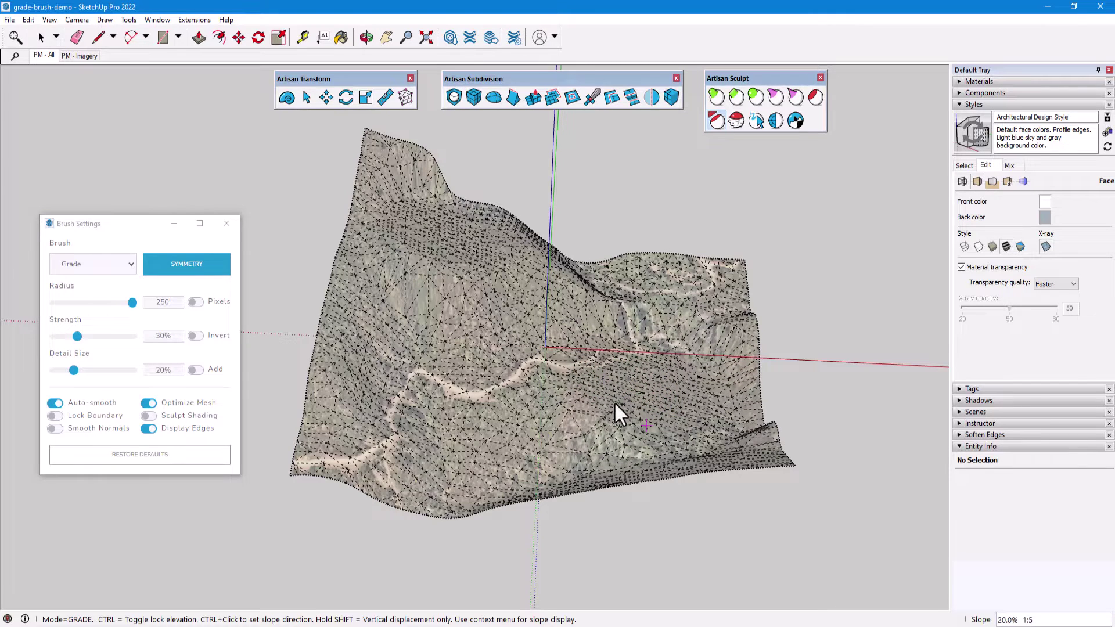
Step: Switch the camera to parallel projection and the front view
left_click(77, 19)
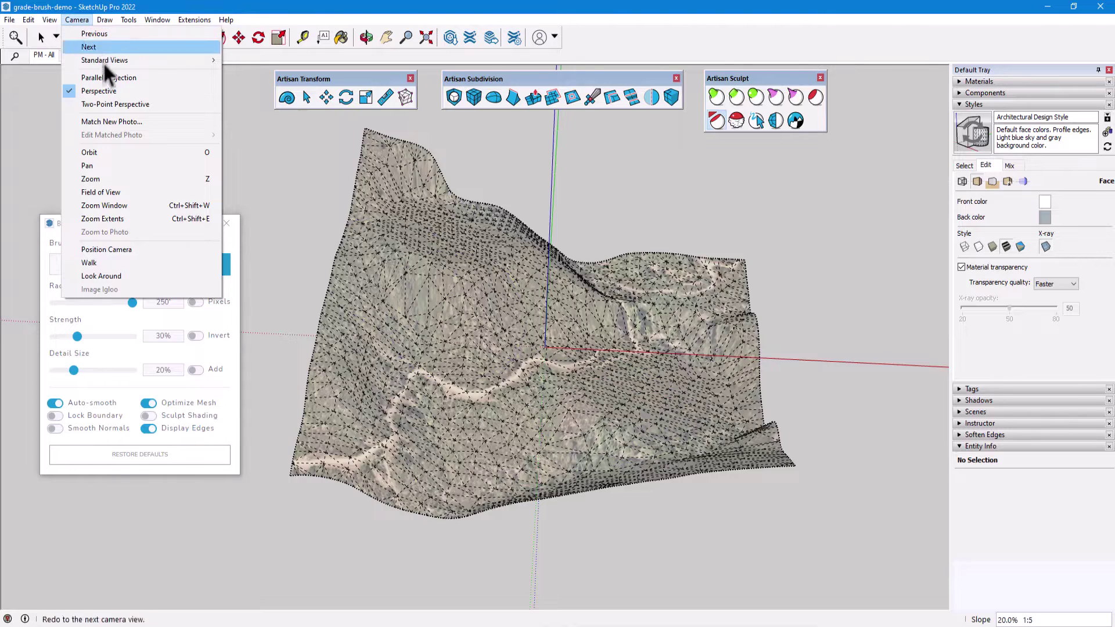
left_click(114, 77)
left_click(77, 20)
mouse_move(123, 62)
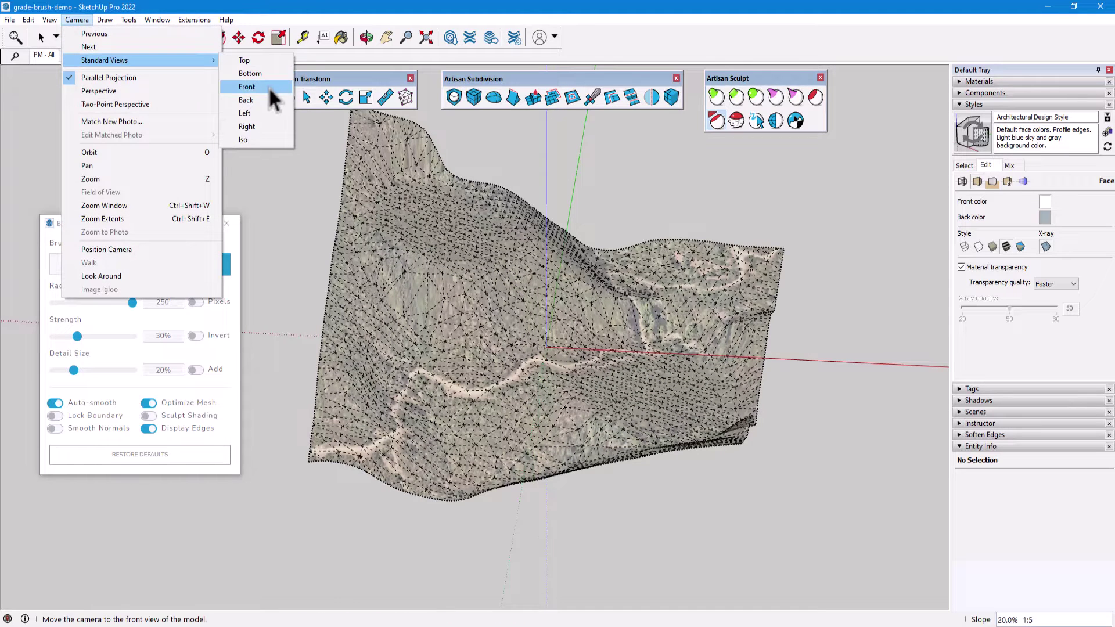
left_click(268, 86)
Step: Place a protractor guide line at a 1:5 slope
left_click(129, 20)
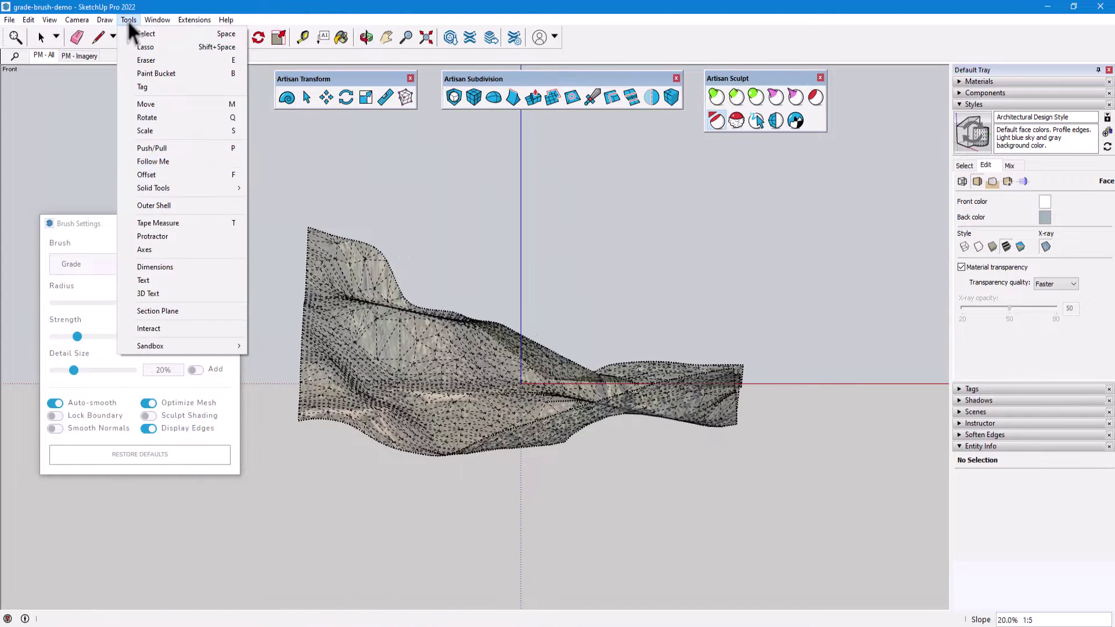
left_click(173, 239)
left_click(618, 300)
left_click(558, 301)
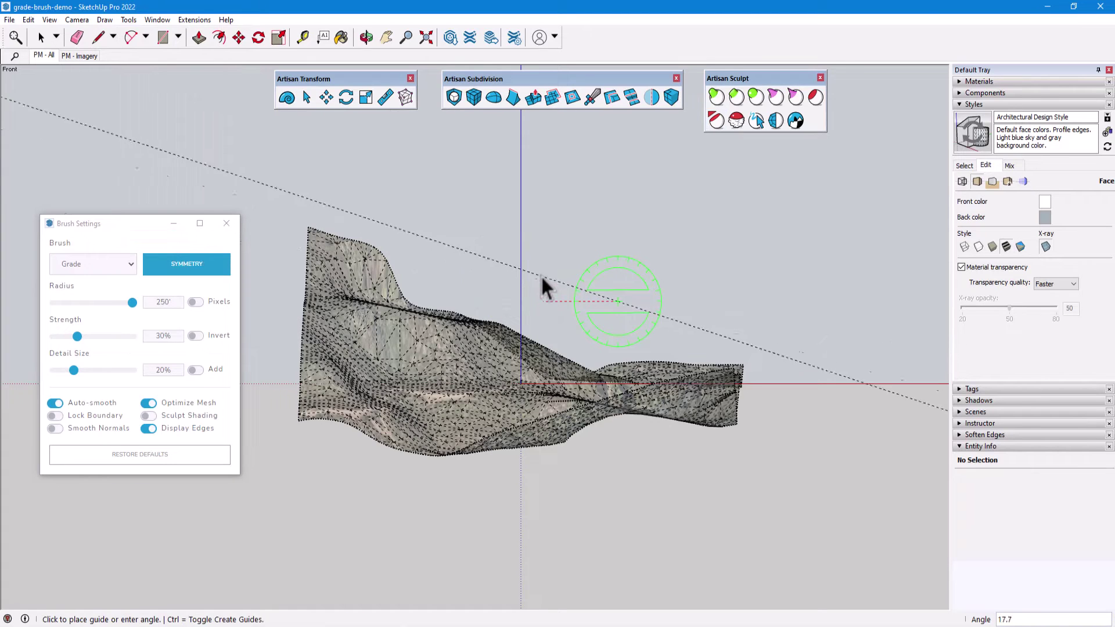
type("1:5")
key("Return")
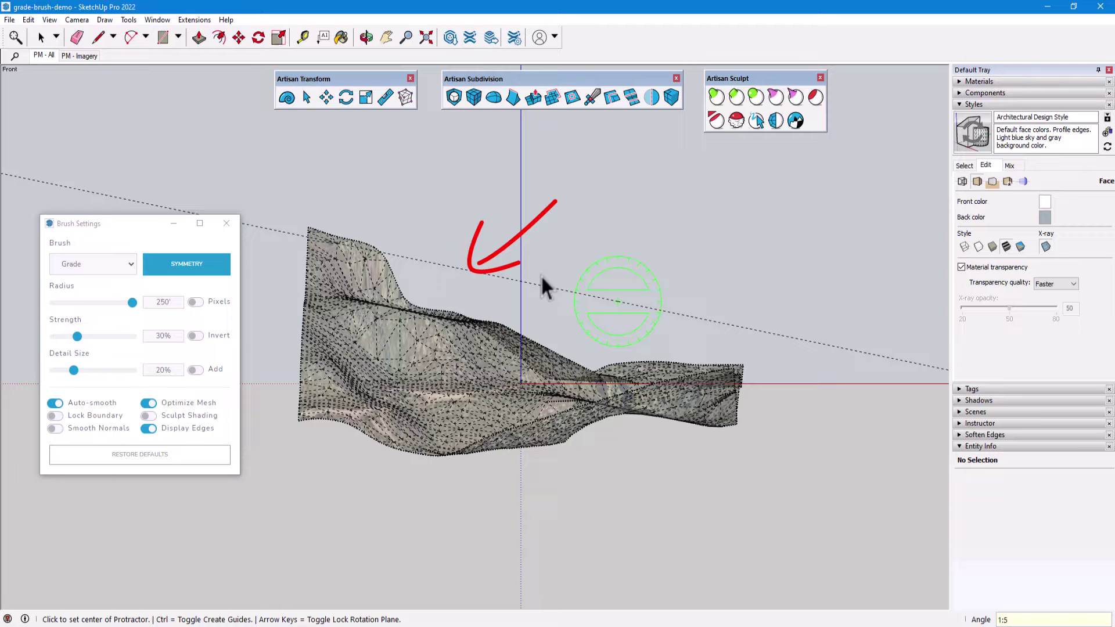
Step: Revert the model to its last saved, ungraded version
left_click(9, 21)
left_click(68, 133)
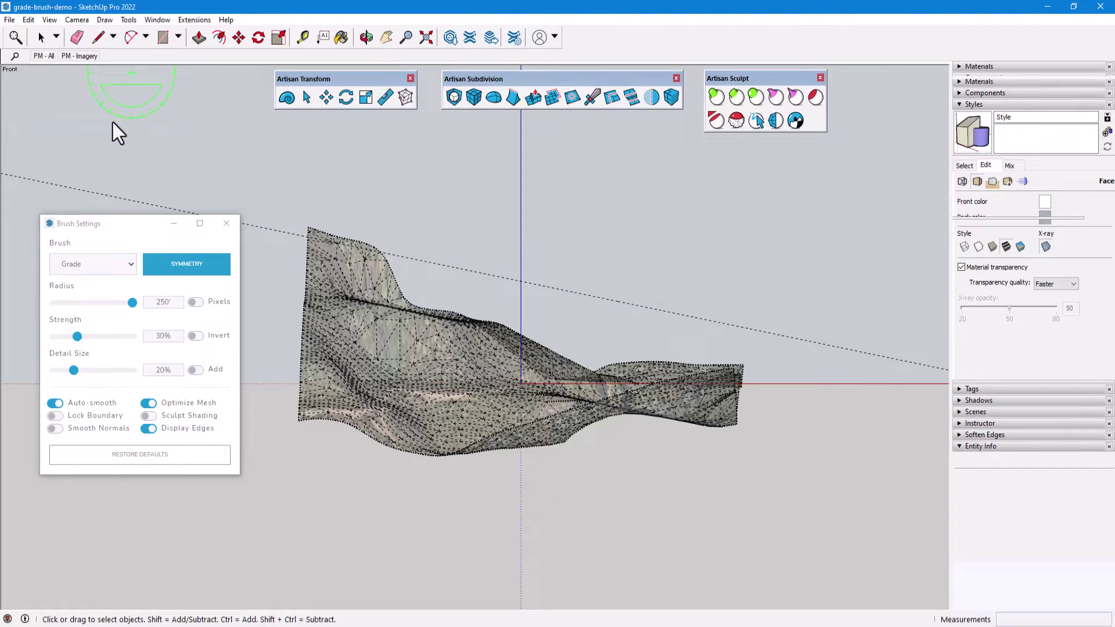
left_click(76, 19)
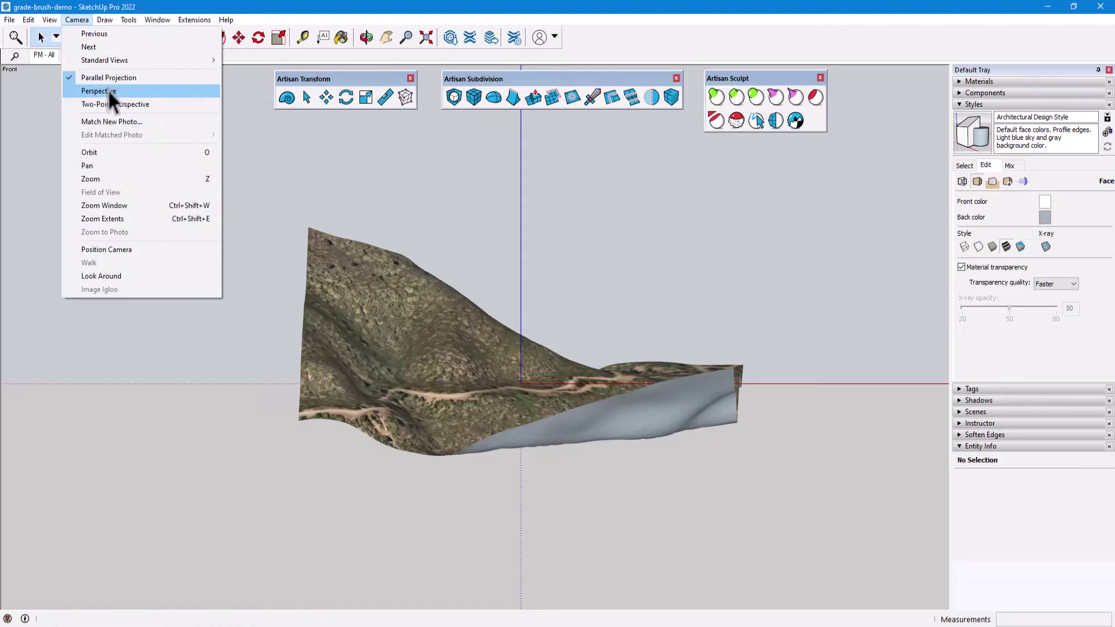
Step: Switch the camera back to perspective and zoom in on the terrain
left_click(99, 91)
middle_click_drag(430, 217, 572, 490)
scroll(572, 490, "up", 2)
Step: Show hidden mesh edges with X-ray faces and activate the Grade brush
left_click(50, 19)
left_click(99, 65)
left_click(1045, 247)
mouse_move(871, 232)
middle_mouse_down()
mouse_move(684, 223)
mouse_move(603, 197)
middle_mouse_up()
left_click(717, 120)
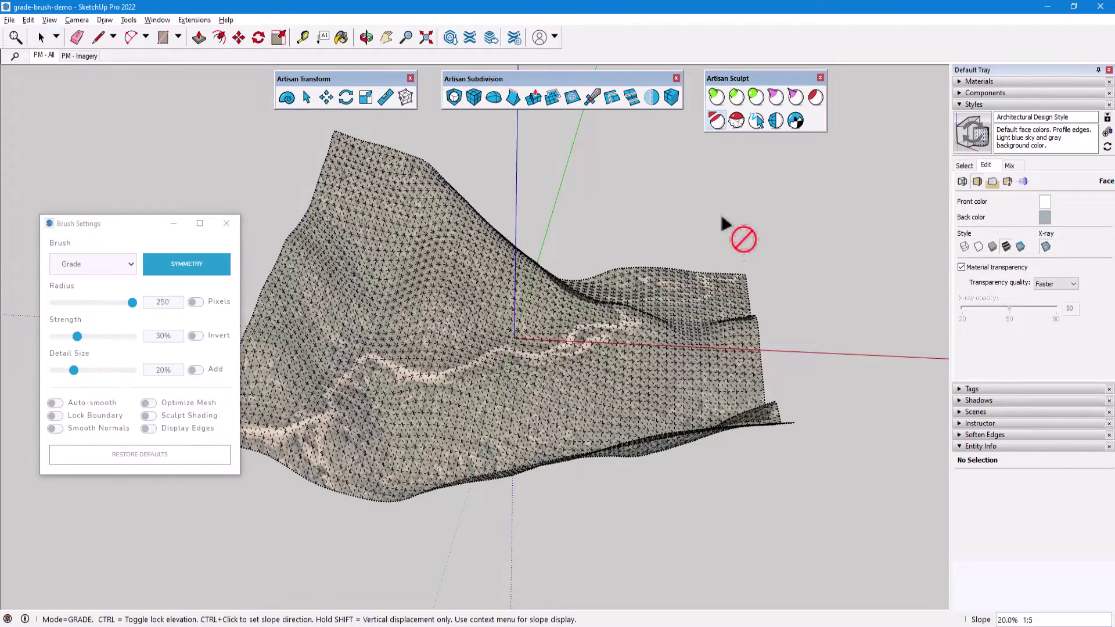
mouse_move(775, 292)
middle_mouse_down()
mouse_move(787, 304)
mouse_move(759, 284)
mouse_move(557, 323)
mouse_move(567, 323)
middle_mouse_up()
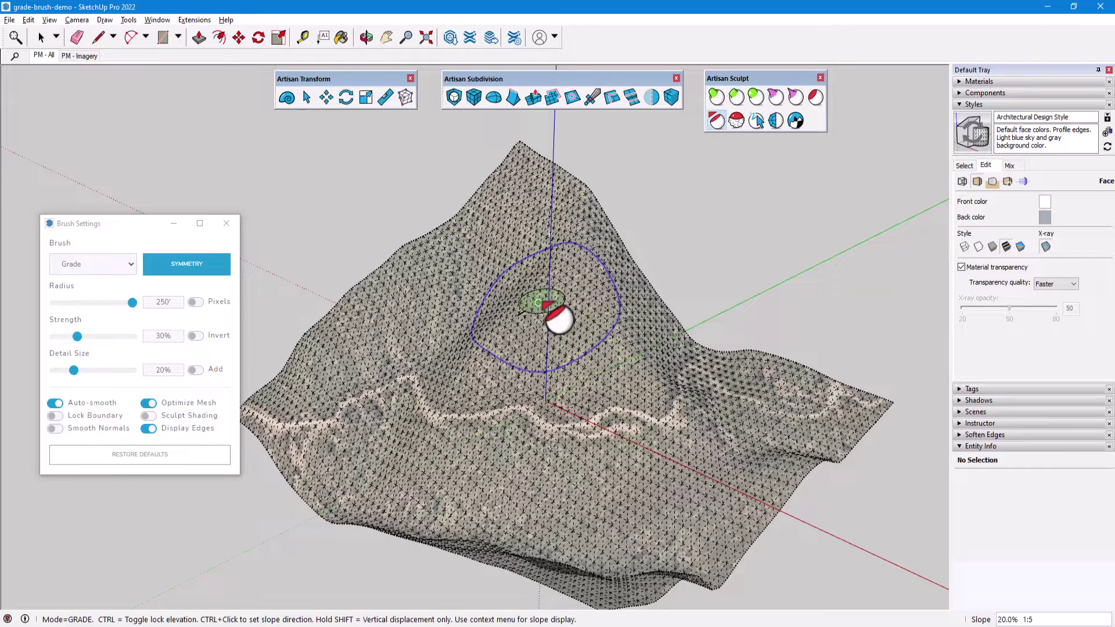
Step: Flatten a terrace across the terrain at a locked elevation
key("ctrl")
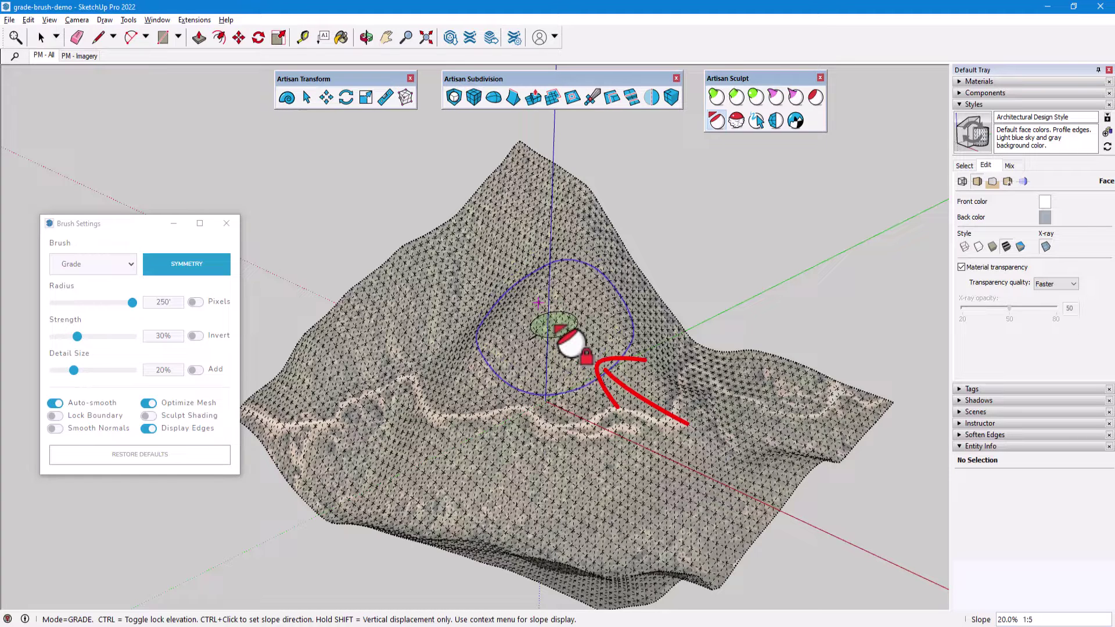
mouse_move(555, 328)
middle_mouse_down()
mouse_move(510, 316)
mouse_move(641, 266)
middle_mouse_up()
left_click(620, 276, "ctrl")
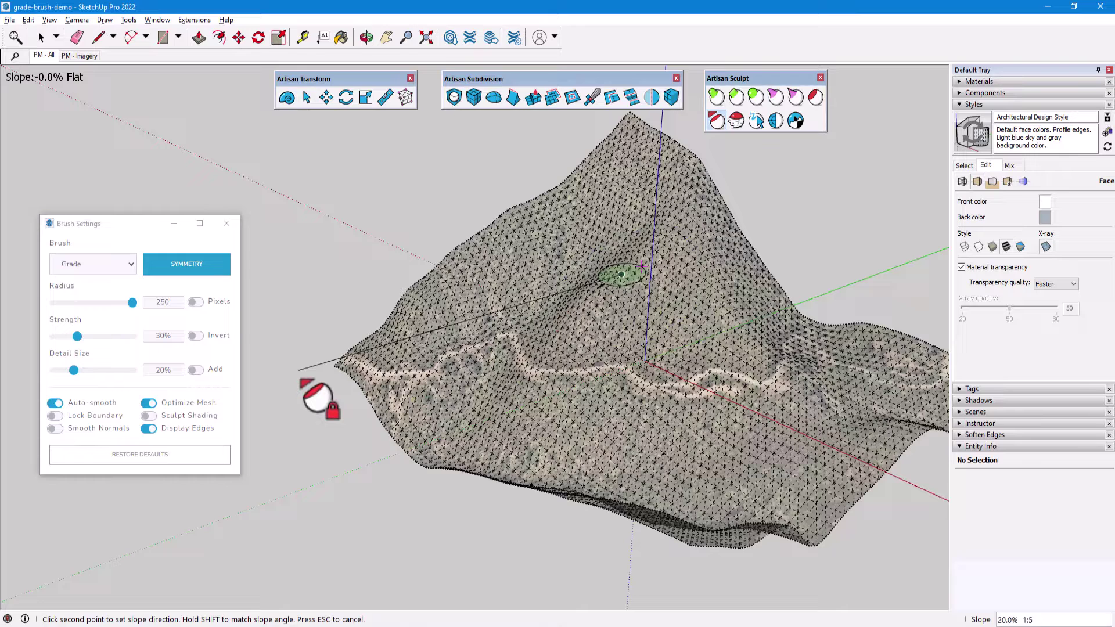
key("Escape")
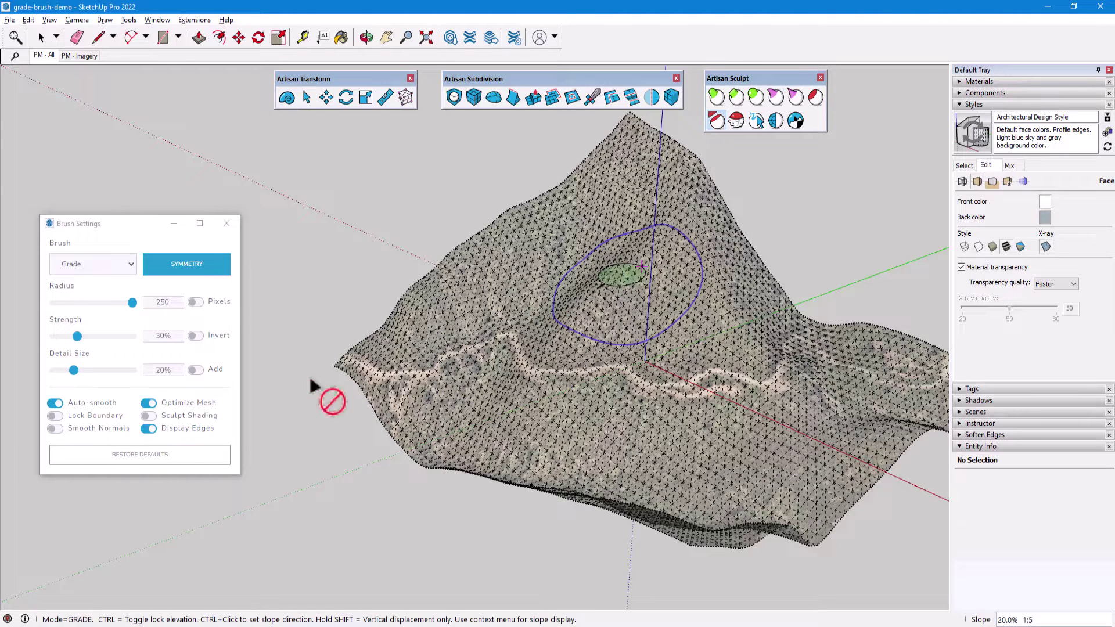
mouse_move(637, 302)
left_mouse_down()
mouse_move(679, 286)
mouse_move(609, 298)
mouse_move(672, 257)
mouse_move(643, 312)
left_mouse_up()
mouse_move(650, 307)
middle_mouse_down()
mouse_move(568, 313)
mouse_move(501, 259)
mouse_move(504, 280)
middle_mouse_up()
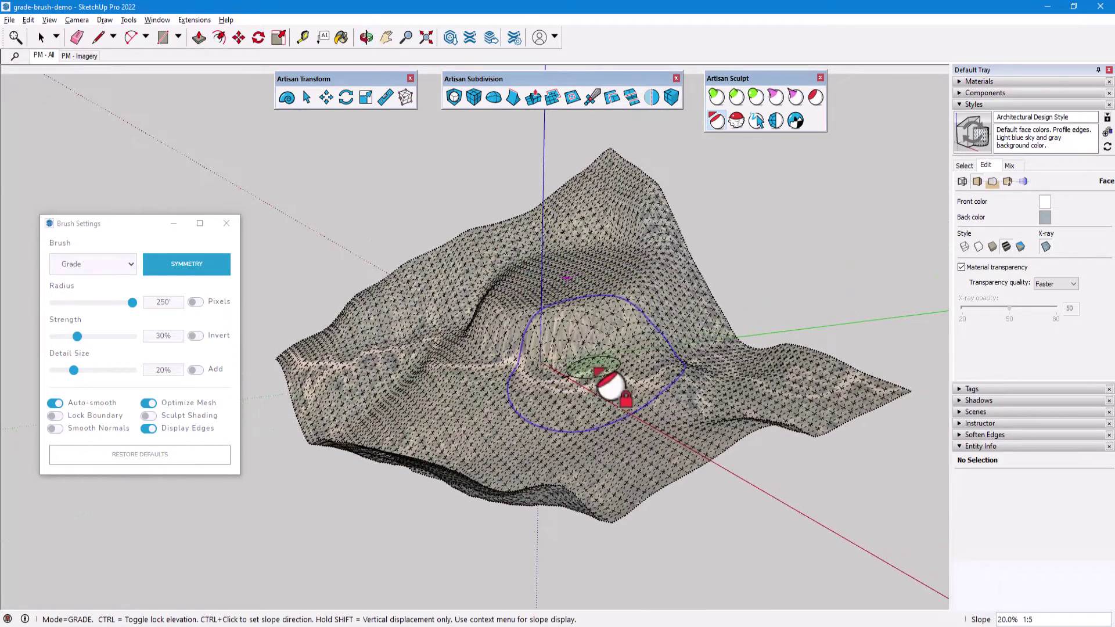
mouse_move(598, 381)
left_mouse_down()
mouse_move(632, 371)
mouse_move(577, 374)
mouse_move(568, 347)
mouse_move(593, 336)
left_mouse_up()
mouse_move(641, 309)
left_mouse_down()
mouse_move(546, 336)
mouse_move(574, 352)
mouse_move(634, 328)
mouse_move(650, 304)
mouse_move(594, 357)
mouse_move(536, 339)
mouse_move(601, 335)
left_mouse_up()
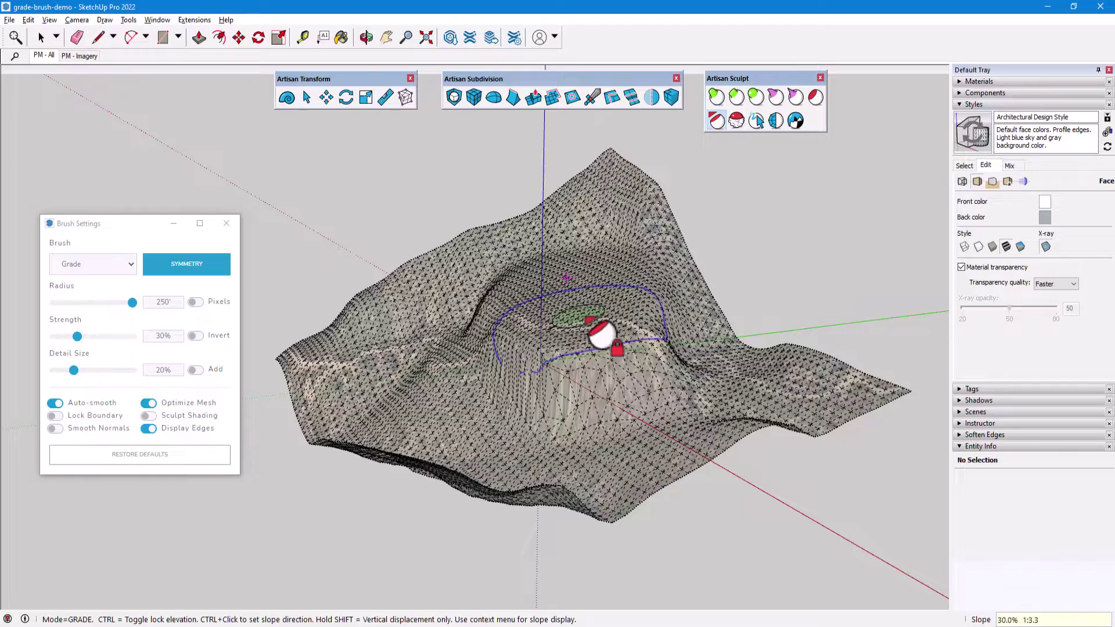
Step: Set a new slope direction and grade a 30% sloped cut across the terrain centre
middle_click_drag(499, 336, 598, 316)
left_click(598, 262, "ctrl")
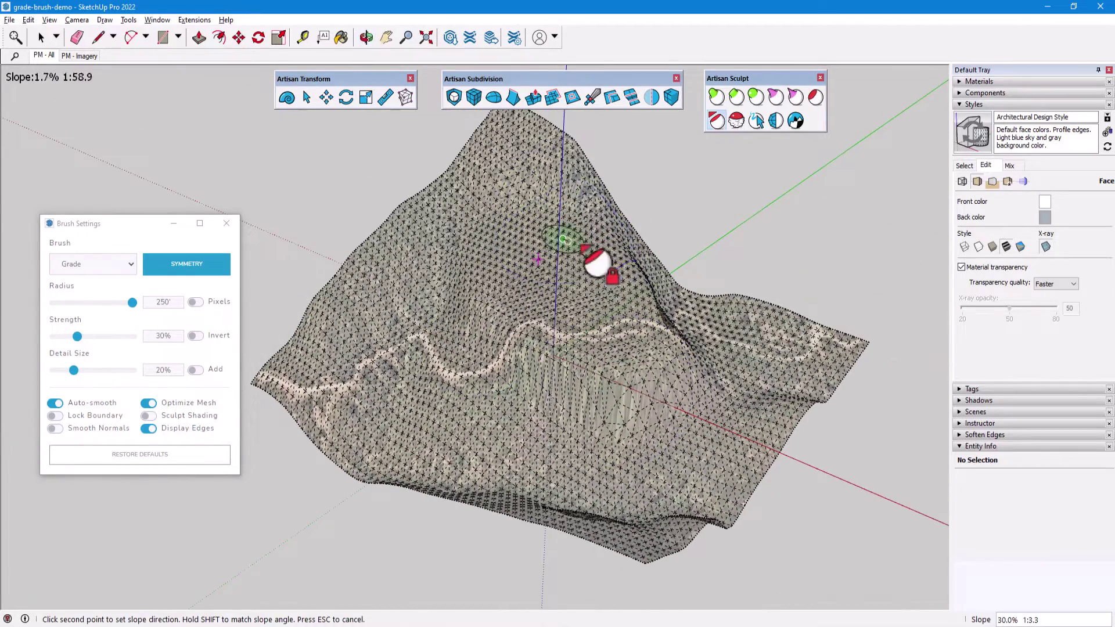
left_click(911, 389)
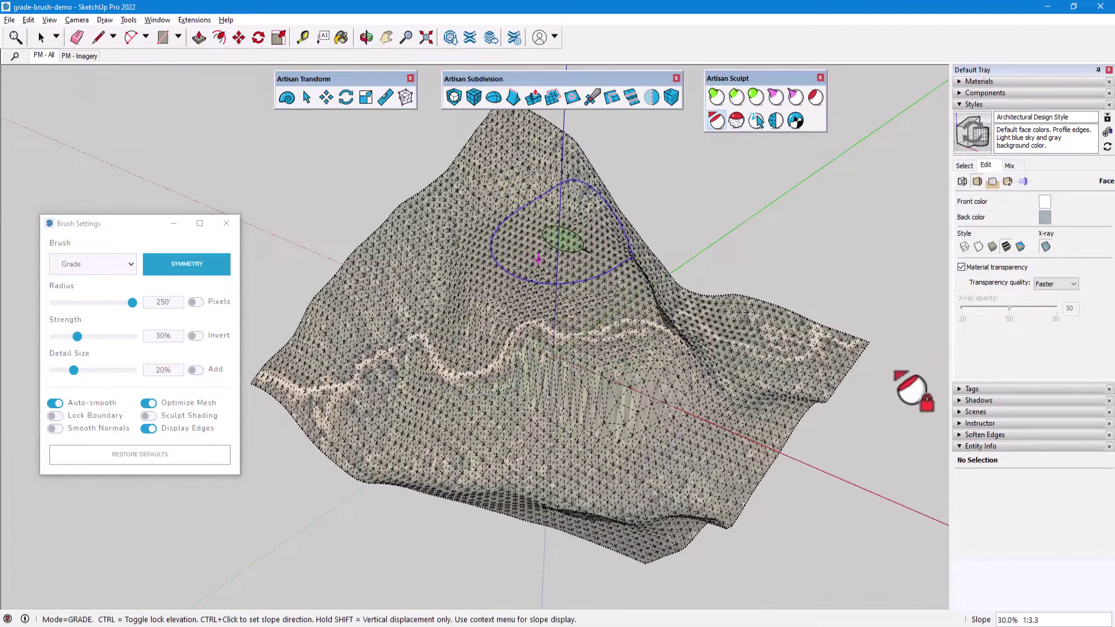
middle_click_drag(647, 416, 722, 356)
mouse_move(581, 313)
left_mouse_down()
mouse_move(514, 293)
mouse_move(483, 244)
mouse_move(524, 248)
mouse_move(674, 352)
mouse_move(668, 361)
mouse_move(596, 337)
mouse_move(531, 277)
mouse_move(550, 346)
mouse_move(436, 274)
mouse_move(651, 365)
left_mouse_up()
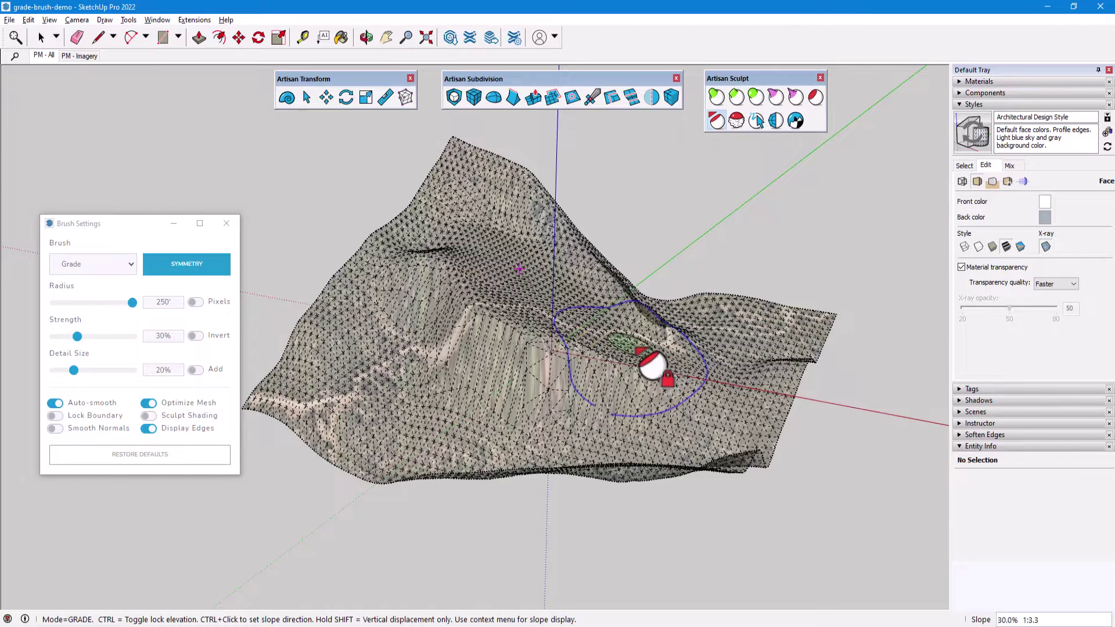
mouse_move(652, 365)
left_mouse_down()
mouse_move(508, 311)
mouse_move(526, 289)
mouse_move(681, 350)
mouse_move(587, 325)
mouse_move(655, 332)
left_mouse_up()
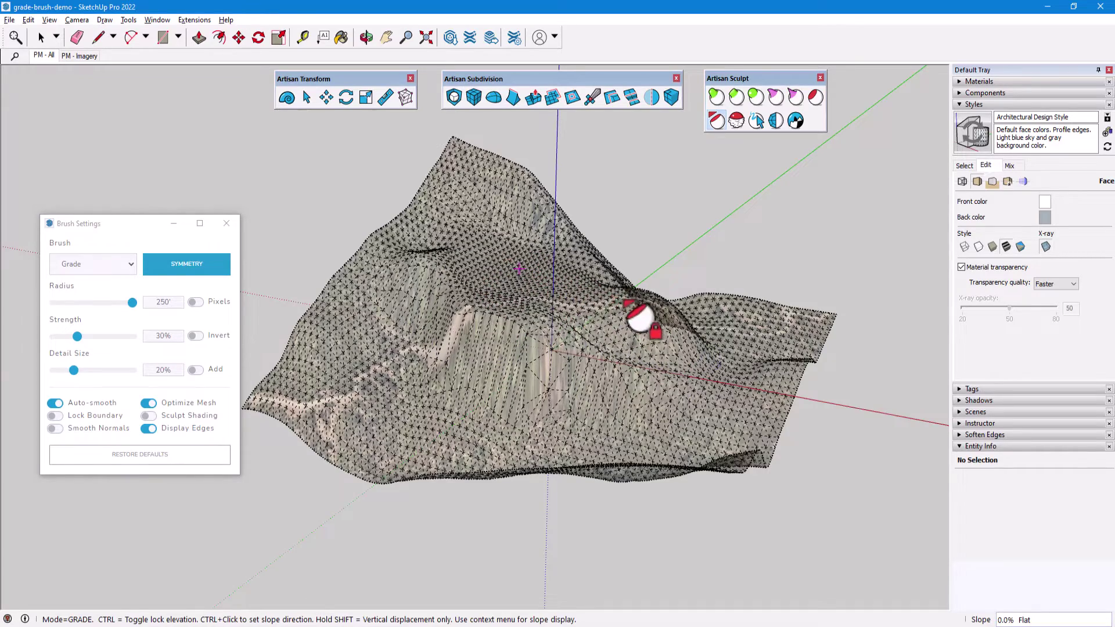
Step: Orbit around the terrain to review the graded terraces and cut
middle_click_drag(598, 337, 538, 448)
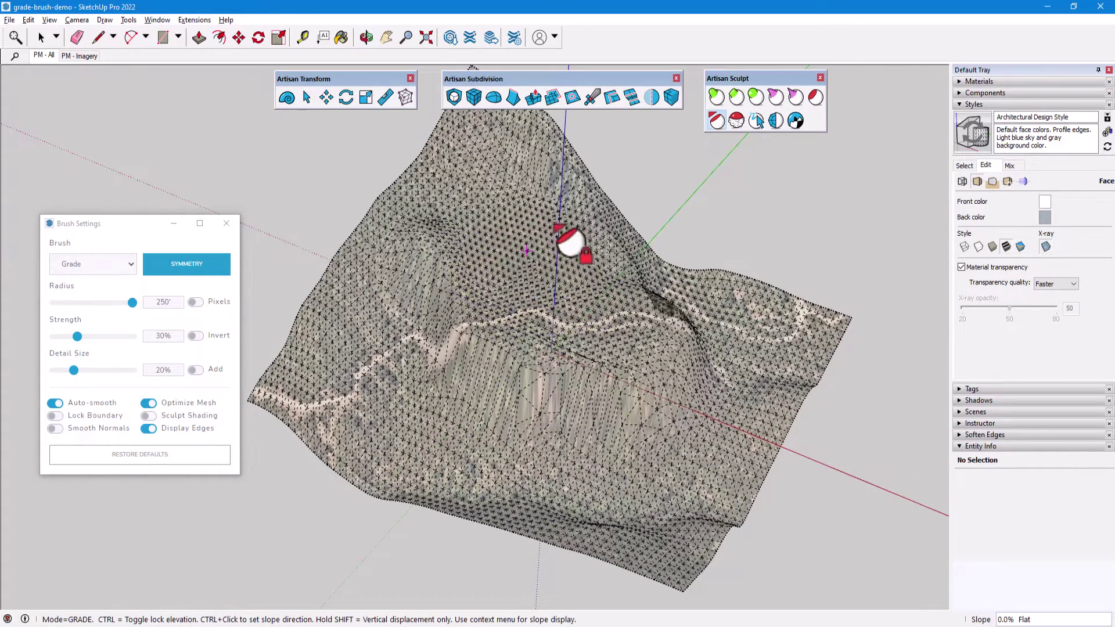
mouse_move(633, 283)
middle_mouse_down()
mouse_move(667, 219)
mouse_move(561, 343)
mouse_move(776, 237)
middle_mouse_up()
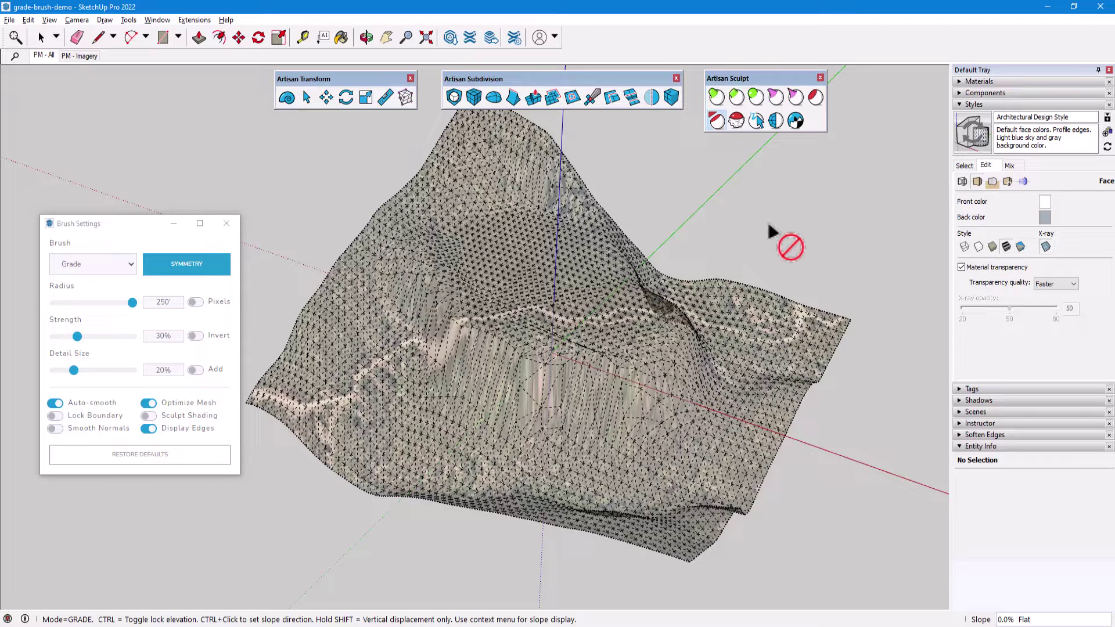
middle_click_drag(770, 232, 732, 194)
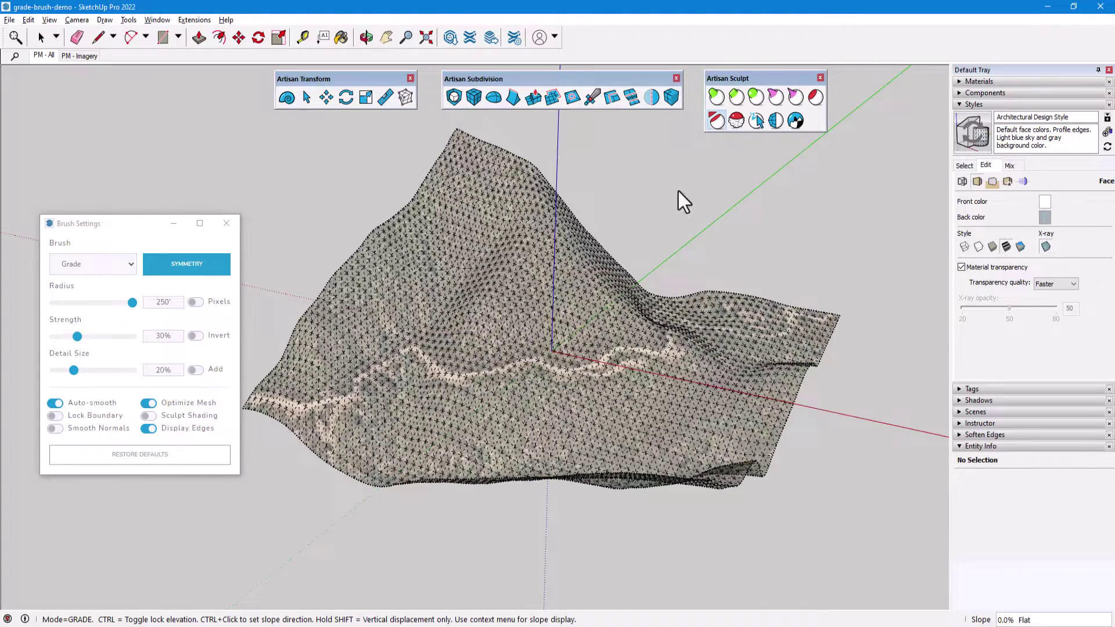
middle_click_drag(678, 191, 628, 286)
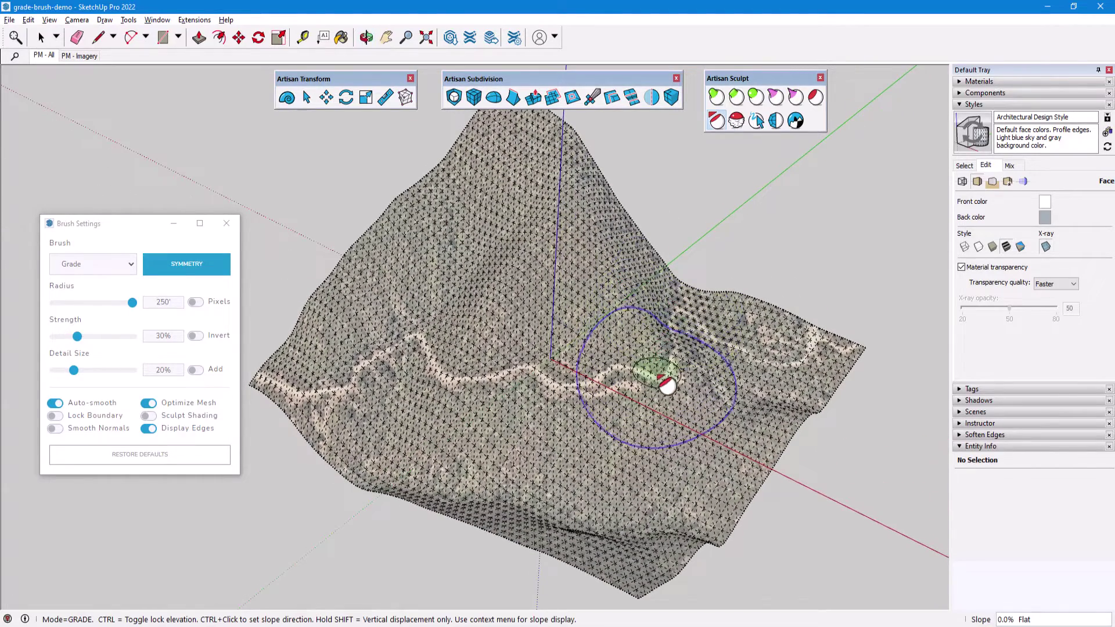
mouse_move(667, 382)
middle_mouse_down()
mouse_move(722, 385)
mouse_move(673, 373)
middle_mouse_up()
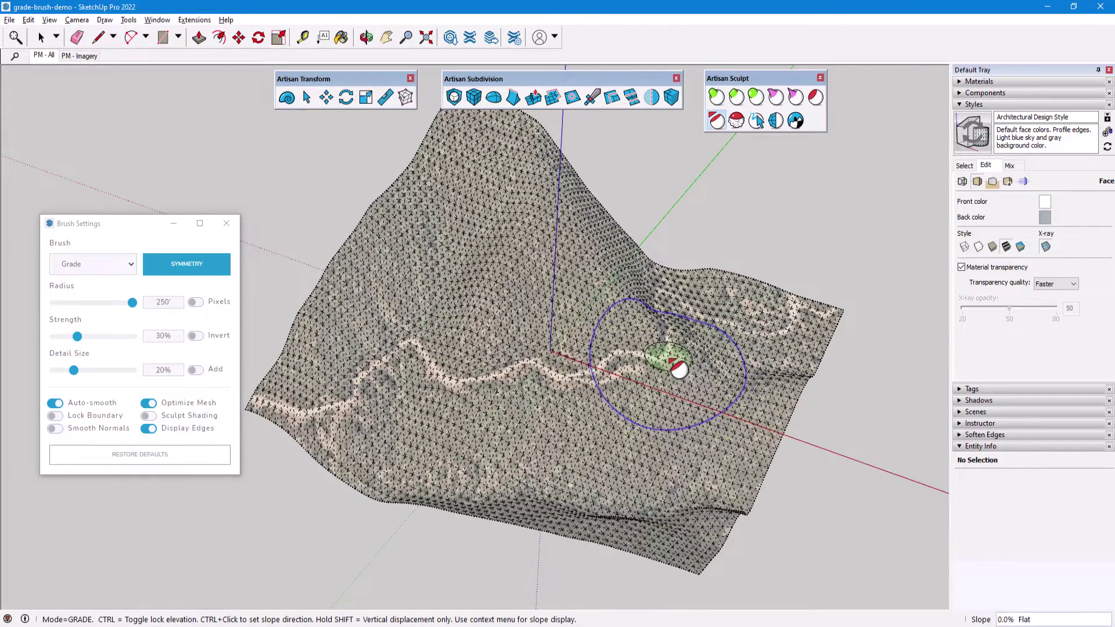
Step: Pick two points down the path to the lower-left edge for a 9.9% (1:10.1) slope
left_click(670, 353, "ctrl")
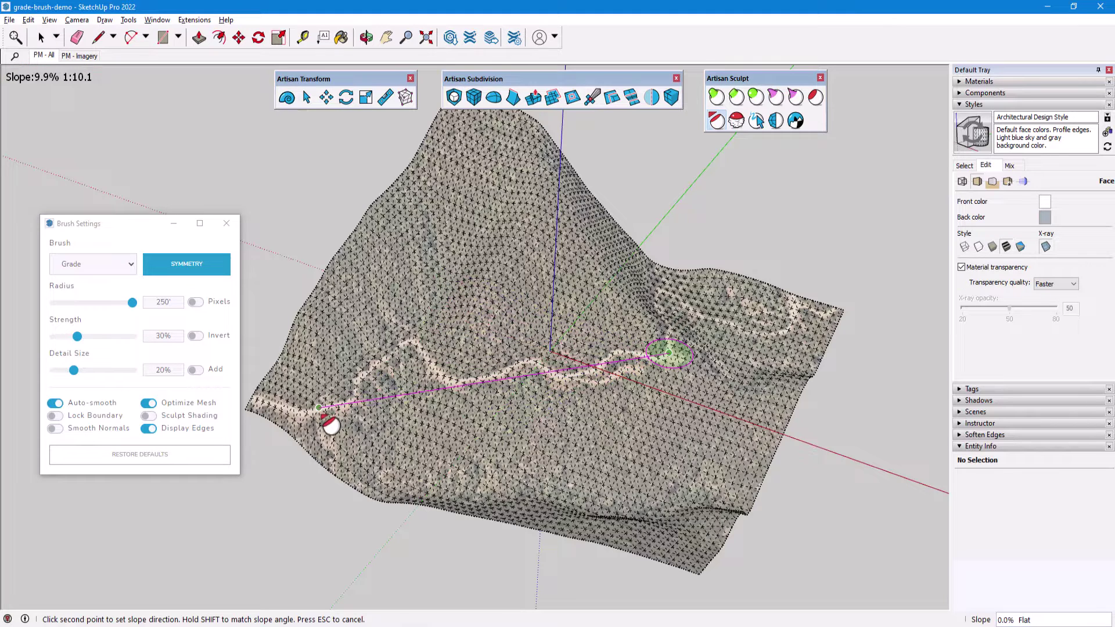
left_click(319, 408)
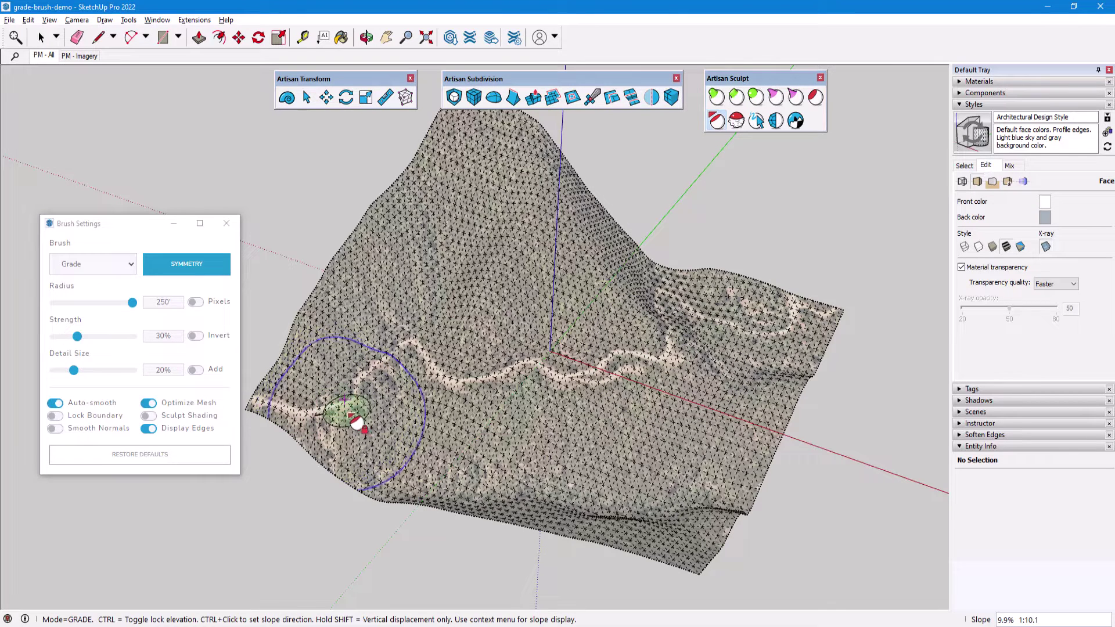
left_click(178, 304)
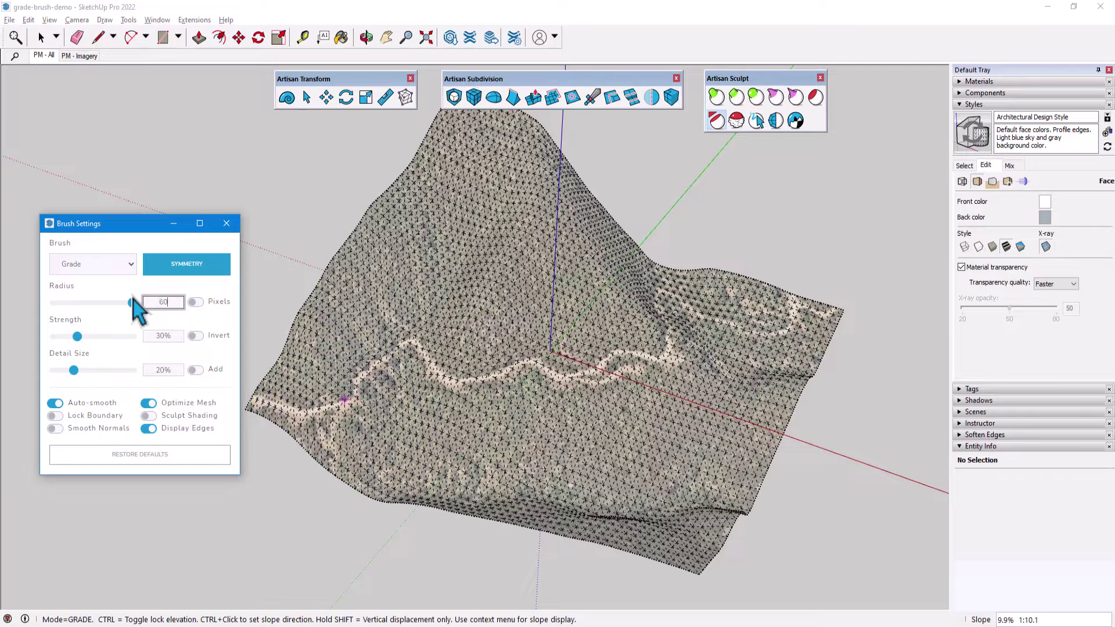
Step: Set the brush radius to 60', enable adding detail, and grade the path's first stretch
type("60")
key("Return")
left_click(196, 370)
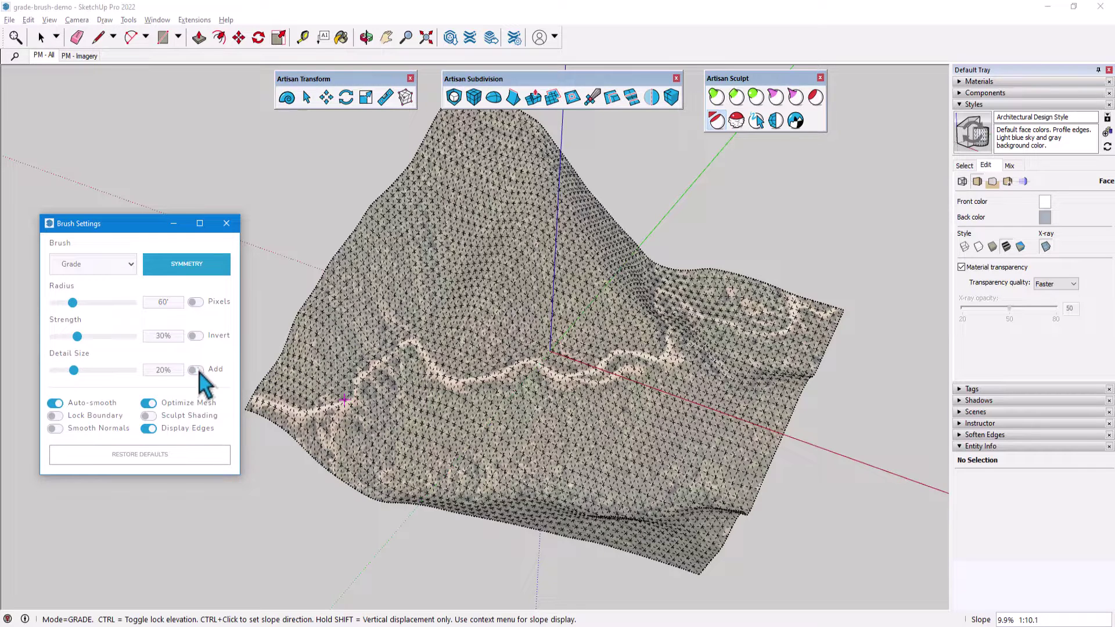
mouse_move(317, 413)
left_mouse_down()
mouse_move(348, 410)
mouse_move(393, 363)
mouse_move(428, 356)
mouse_move(455, 391)
mouse_move(534, 378)
left_mouse_up()
mouse_move(534, 377)
middle_mouse_down()
mouse_move(568, 381)
mouse_move(411, 429)
middle_mouse_up()
Step: Continue grading the winding path across the valley, densifying the mesh along the strokes
scroll(411, 429, "up", 3)
mouse_move(555, 334)
left_mouse_down()
mouse_move(639, 326)
mouse_move(730, 298)
left_mouse_up()
middle_click_drag(406, 438, 389, 453)
mouse_move(441, 400)
left_mouse_down()
mouse_move(407, 375)
mouse_move(425, 352)
mouse_move(568, 352)
left_mouse_up()
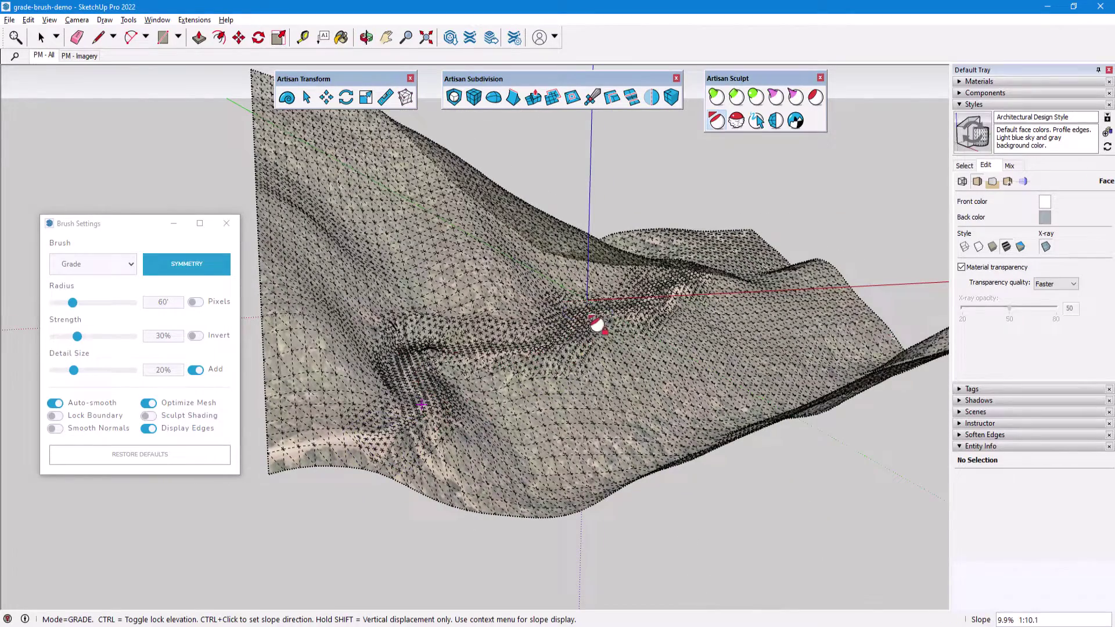
scroll(598, 321, "up", 2)
middle_click_drag(703, 242, 785, 298)
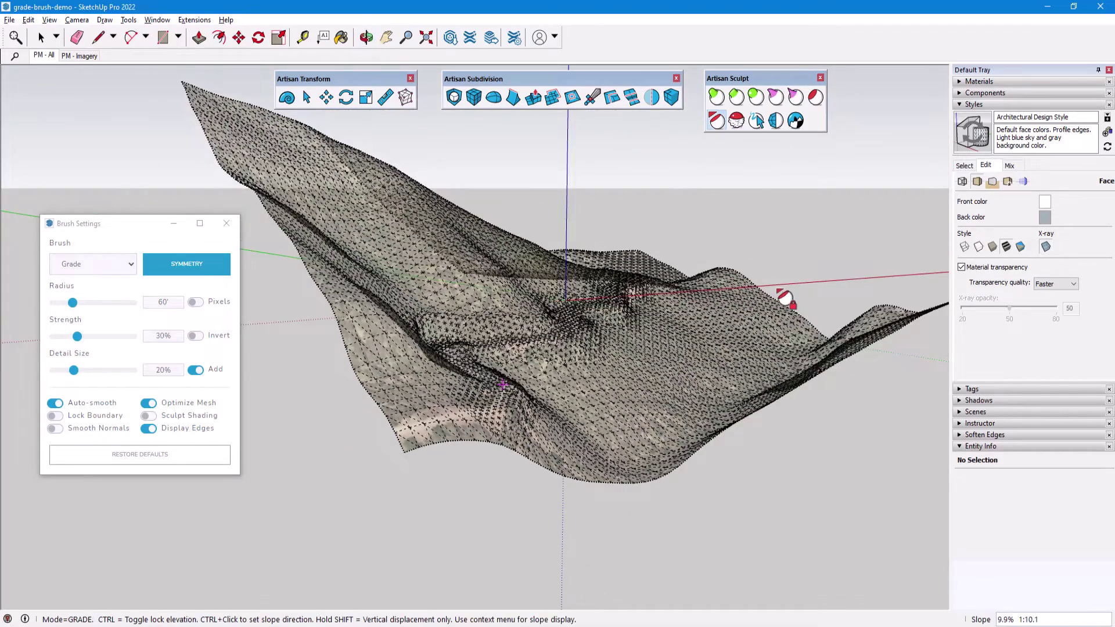
scroll(639, 378, "up", 2)
mouse_move(518, 376)
left_mouse_down()
mouse_move(466, 353)
mouse_move(522, 341)
mouse_move(537, 321)
mouse_move(494, 379)
mouse_move(515, 383)
mouse_move(558, 373)
mouse_move(587, 344)
left_mouse_up()
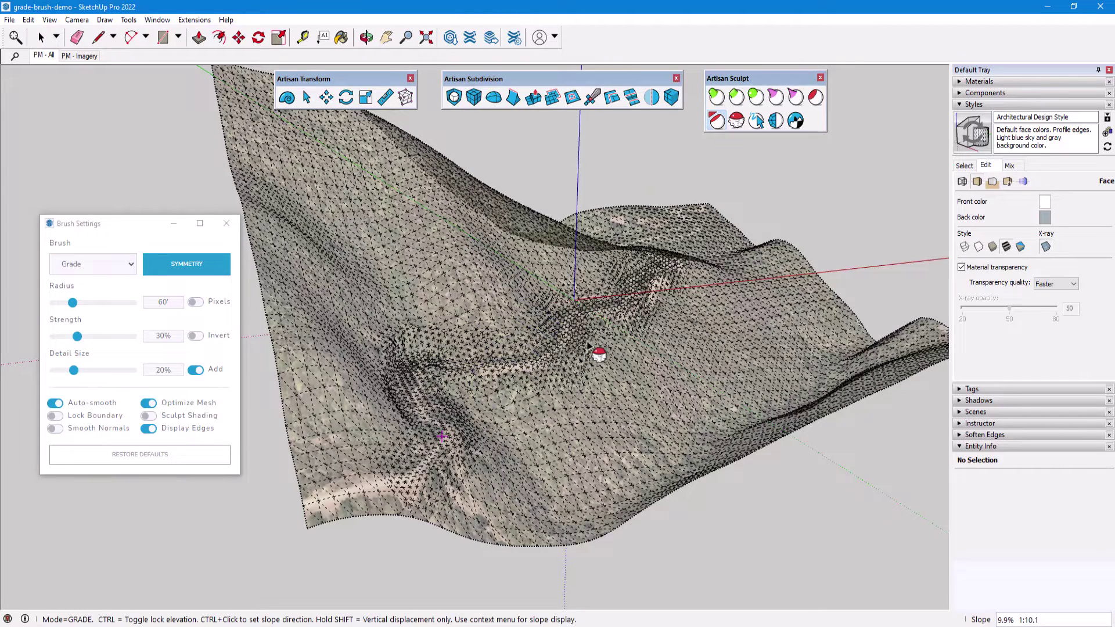
mouse_move(565, 381)
middle_mouse_down()
mouse_move(456, 383)
mouse_move(521, 378)
middle_mouse_up()
scroll(456, 384, "up", 3)
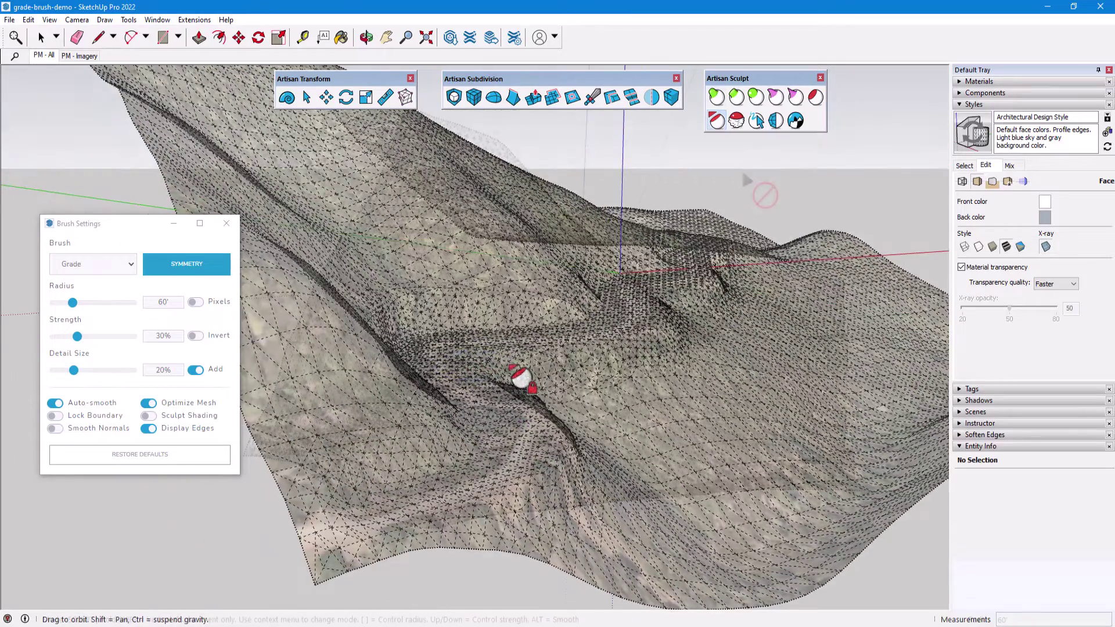
left_click(717, 97)
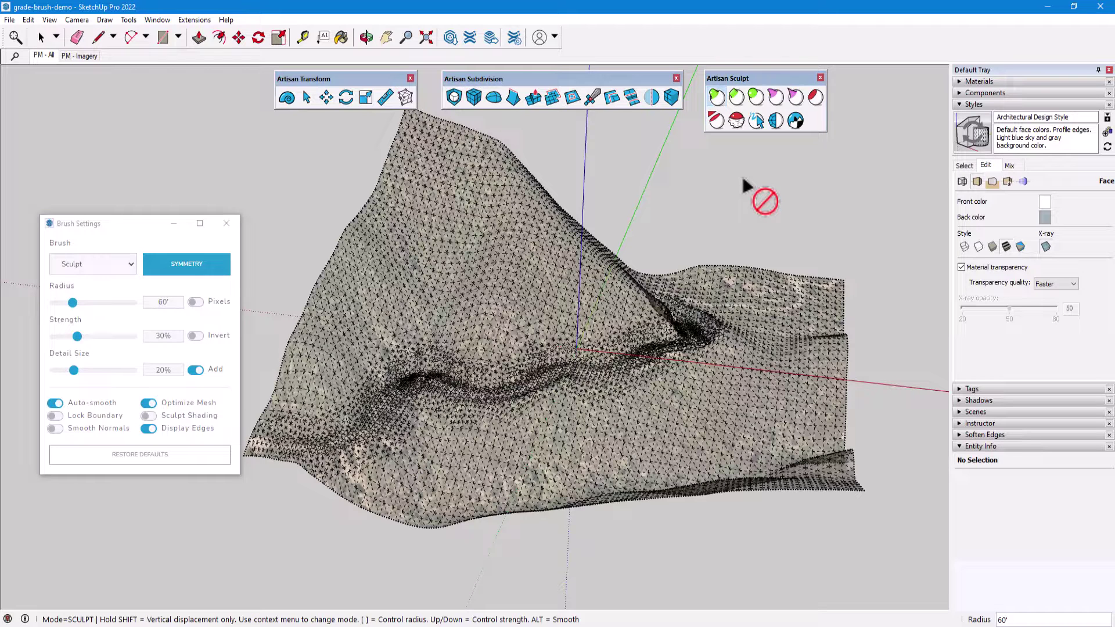
Step: Turn on Display Slopes: graded path green within 2%–10%, steeper ground red
right_click(742, 176)
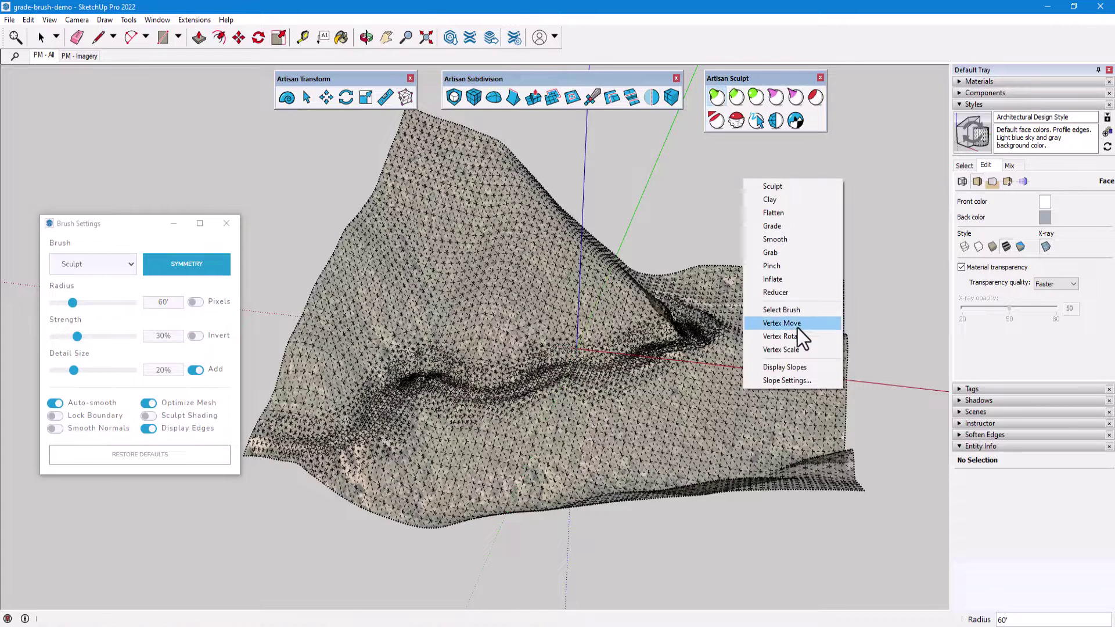
left_click(810, 367)
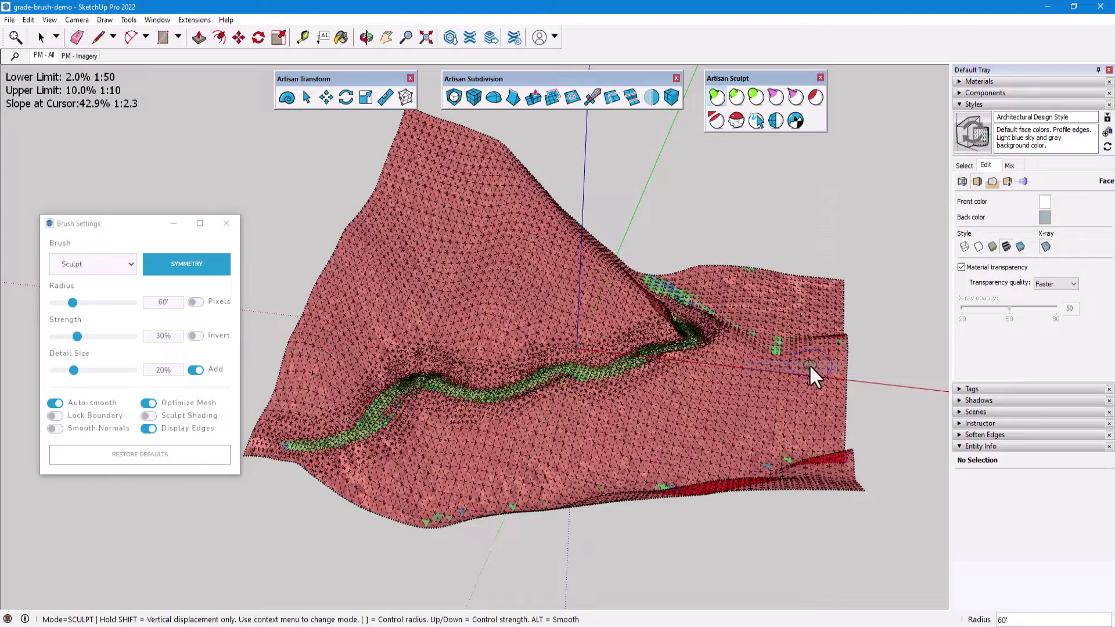
middle_click_drag(764, 359, 715, 489)
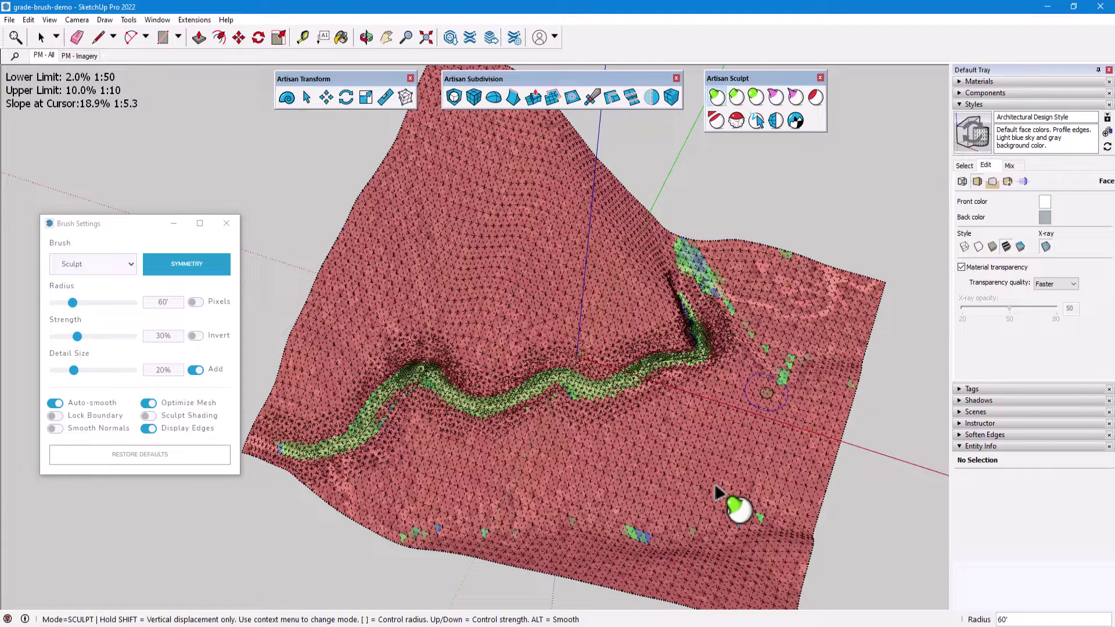
Step: In Slope Settings, make below-limit slopes green and in-range slopes yellow, with limits 6.0% and 20%
right_click(758, 228)
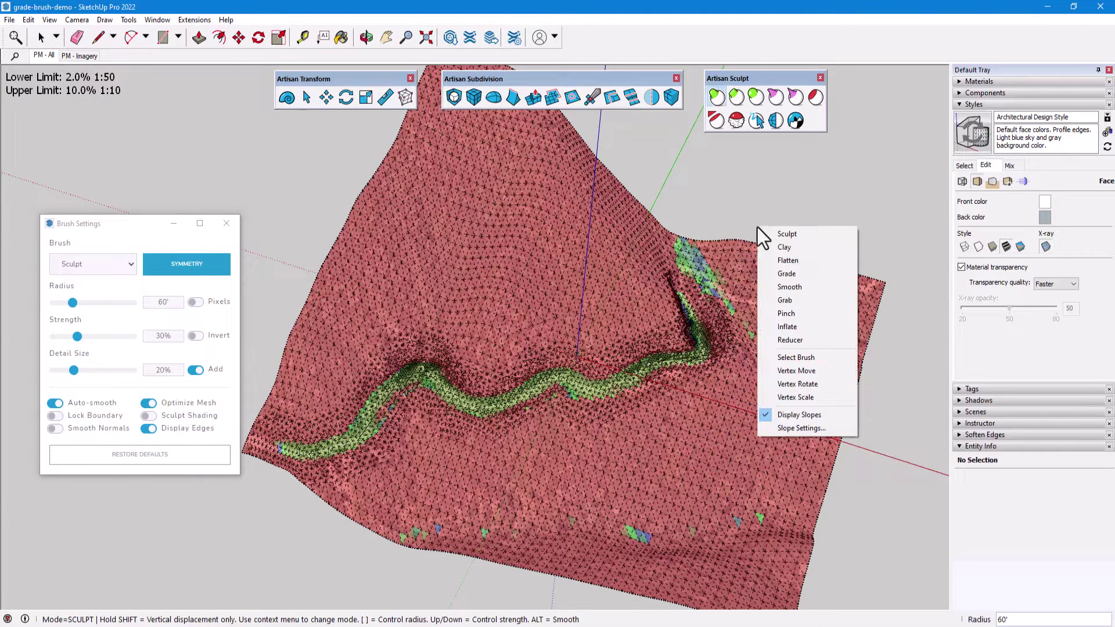
left_click(801, 428)
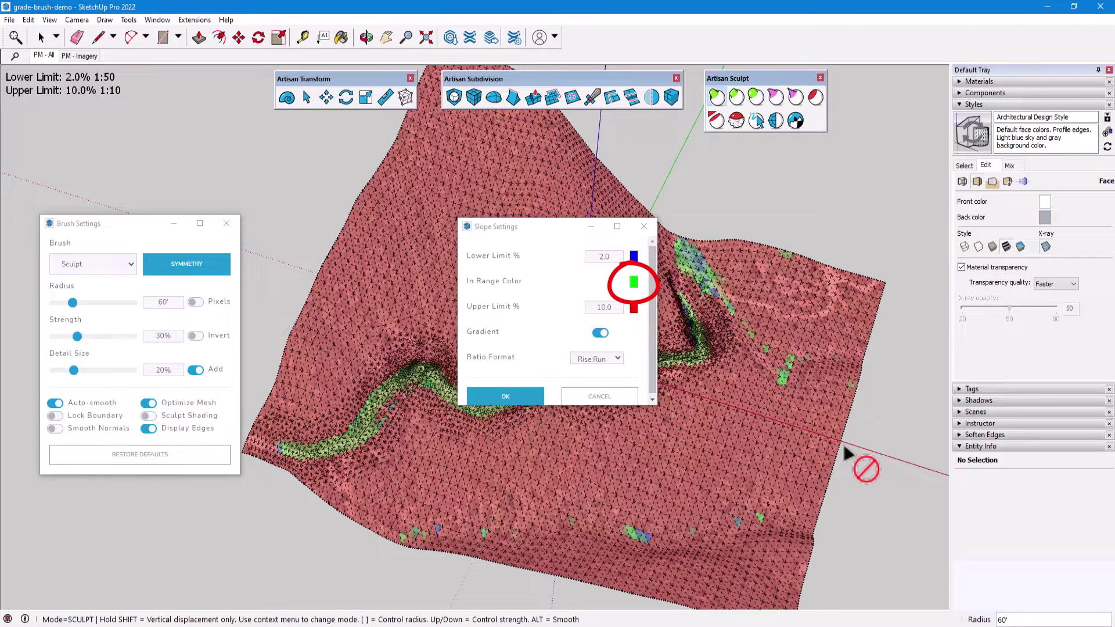
left_click(634, 256)
left_click(543, 322)
left_click(634, 282)
left_click(562, 343)
left_click_drag(615, 256, 591, 261)
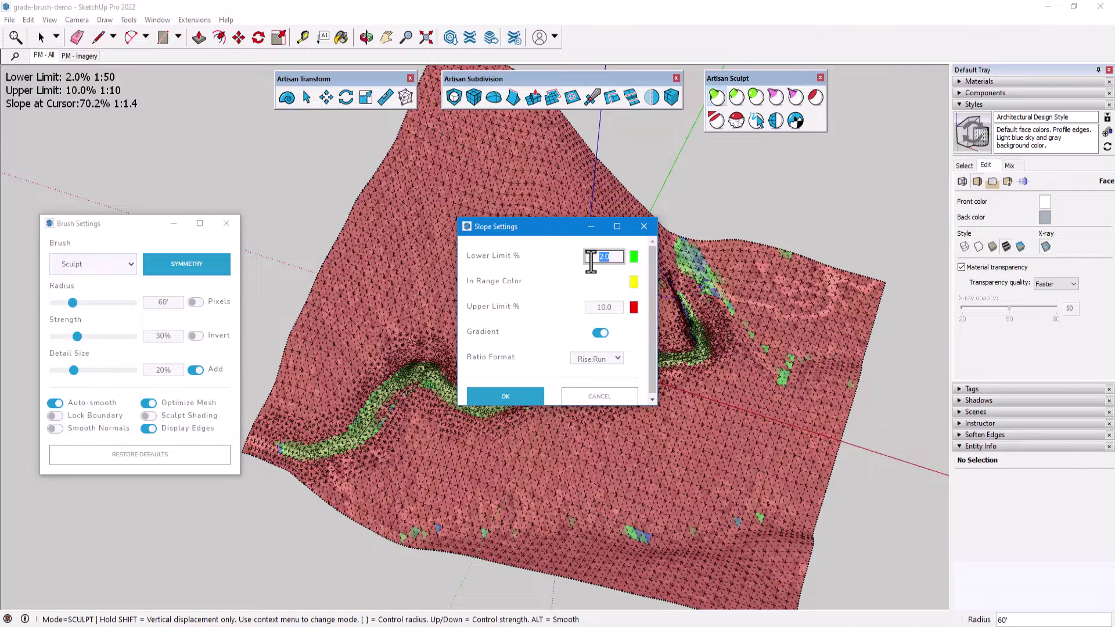
left_click_drag(612, 308, 583, 309)
type("20")
left_click(516, 398)
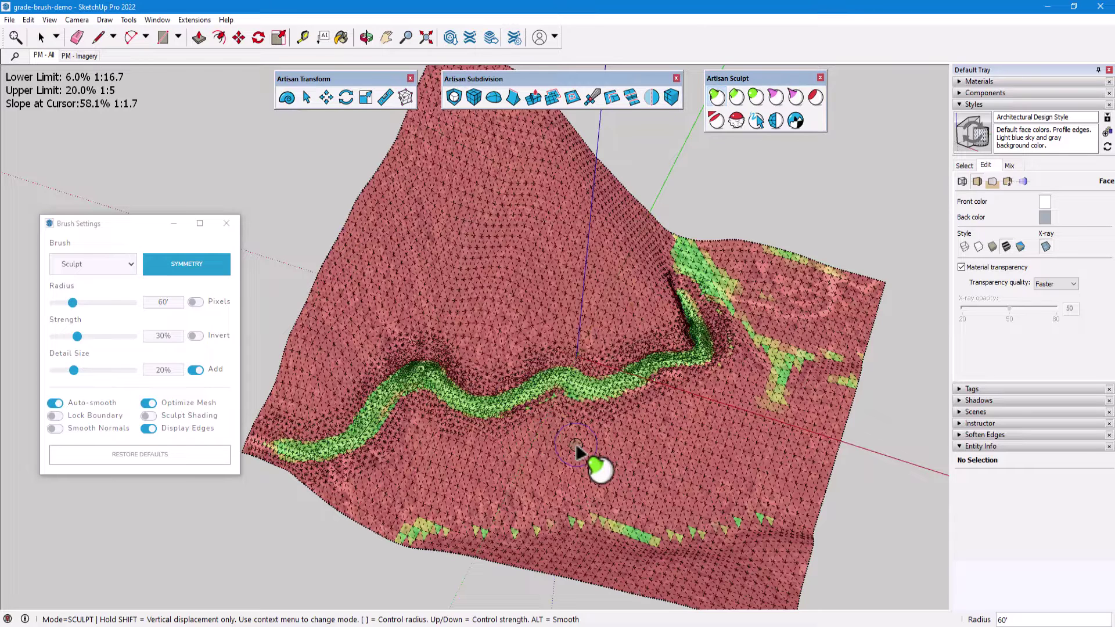
Step: Reopen Slope Settings and turn off the colour gradient
right_click(710, 207)
left_click(781, 409)
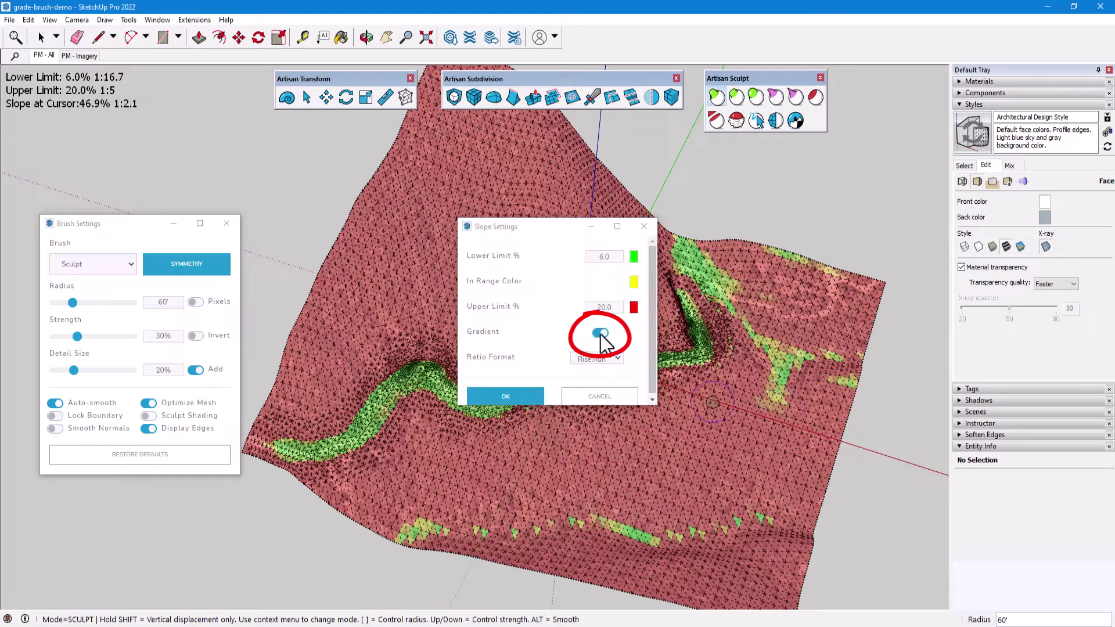
left_click(514, 399)
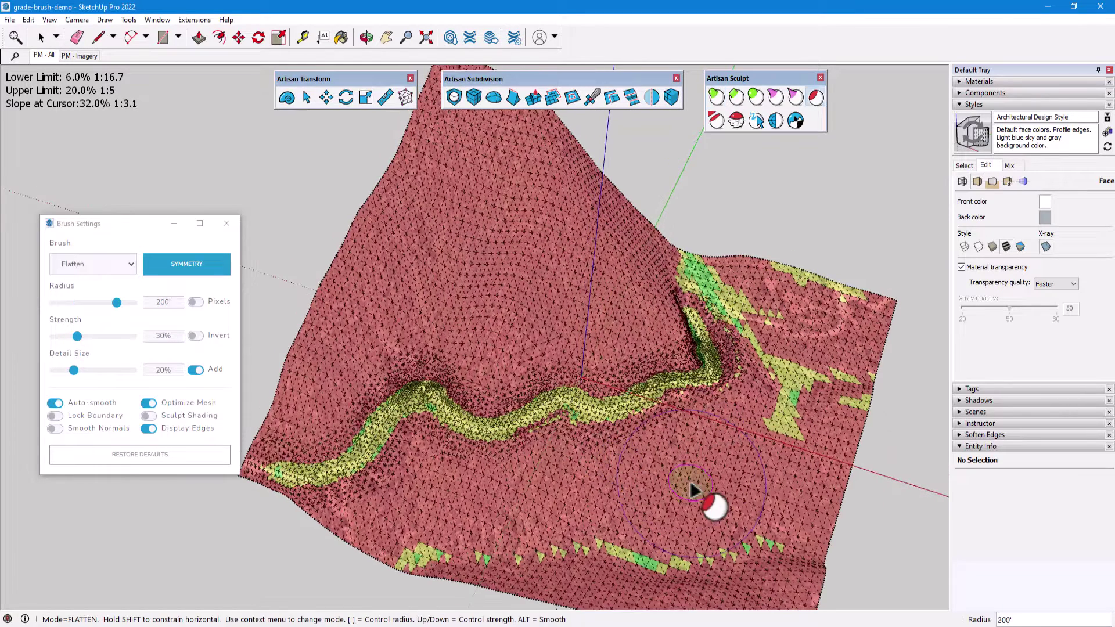
Step: Flatten a broad oval pad over the lower-right terrain with the 200' Flatten brush
mouse_move(697, 485)
left_mouse_down()
mouse_move(728, 476)
mouse_move(676, 472)
mouse_move(656, 477)
mouse_move(649, 501)
mouse_move(721, 516)
mouse_move(739, 489)
mouse_move(712, 466)
mouse_move(657, 471)
mouse_move(642, 492)
mouse_move(662, 518)
mouse_move(716, 510)
left_mouse_up()
middle_click_drag(715, 510, 769, 259)
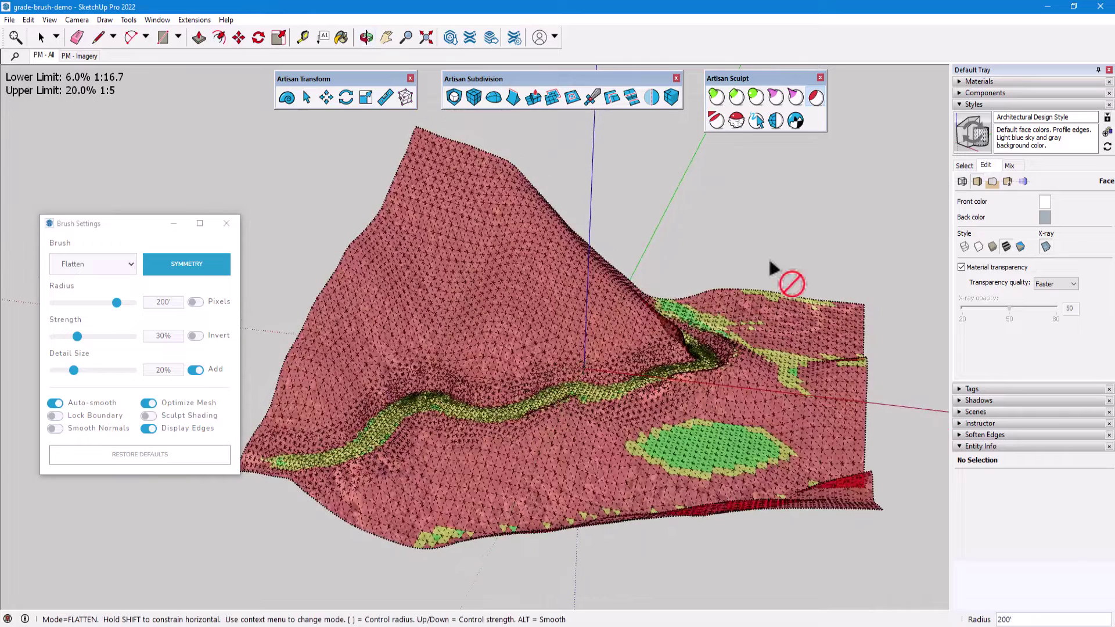
left_click(165, 41)
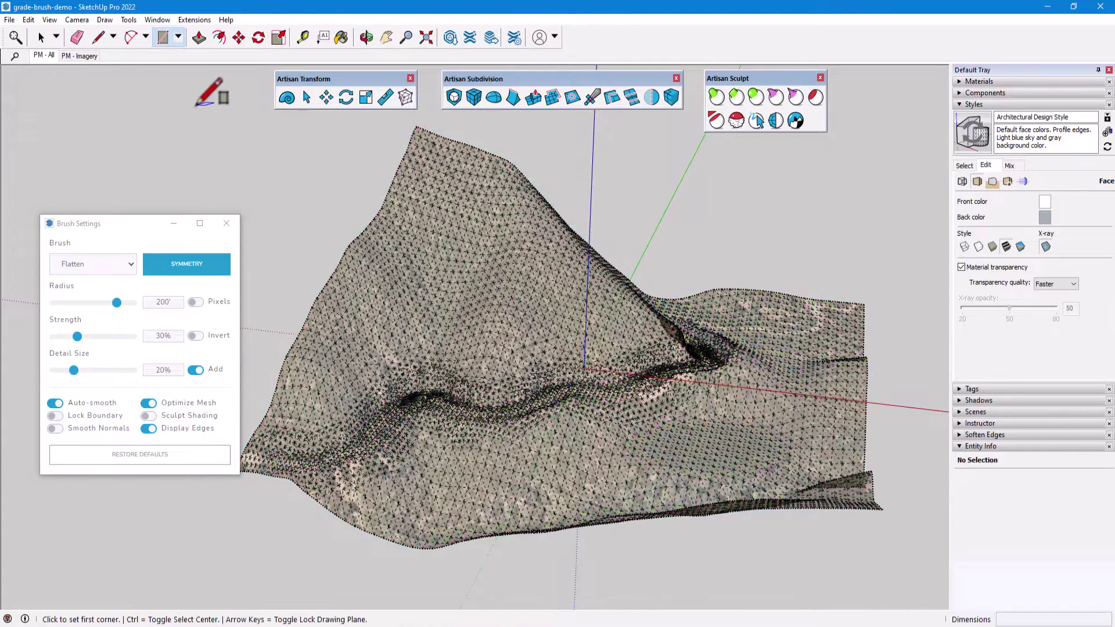
left_click(327, 98)
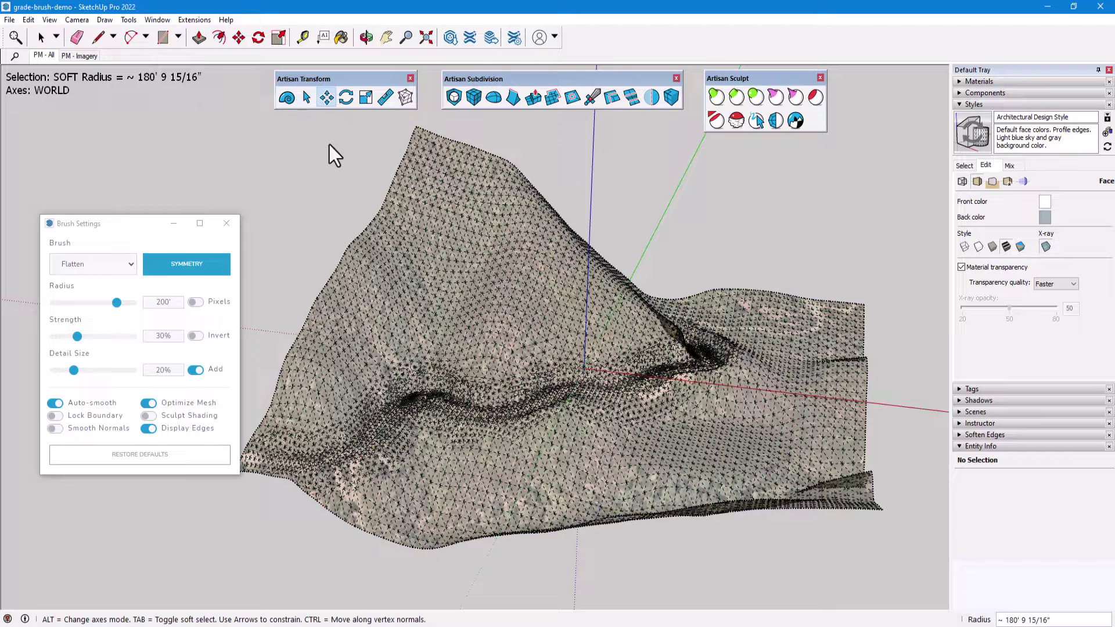
left_click(716, 120)
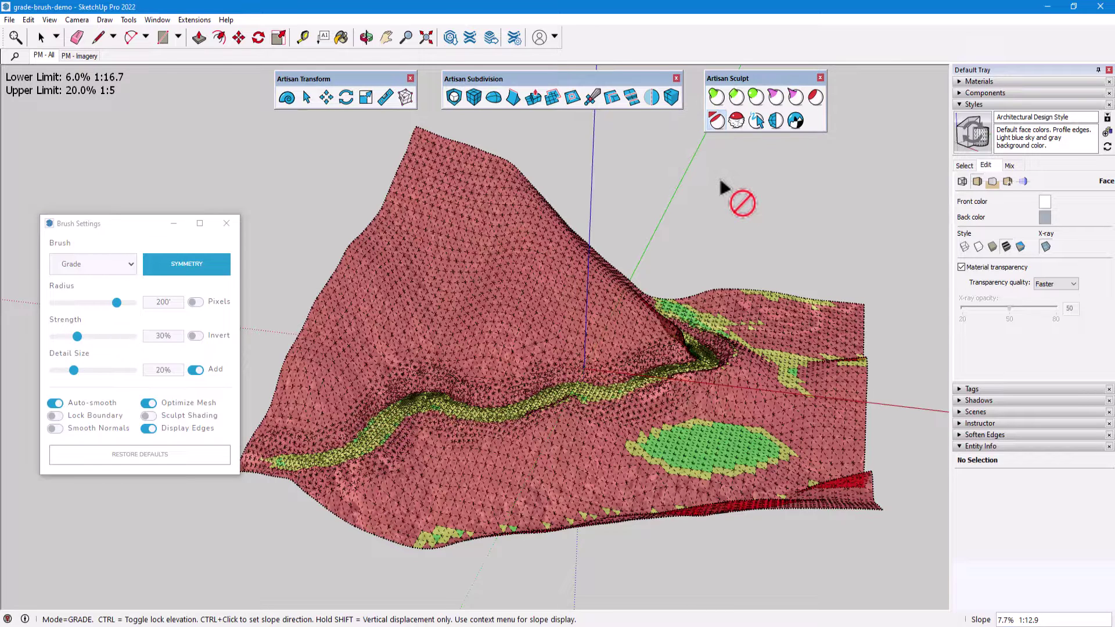
Step: Change the upper slope limit in Slope Settings to 10.0%
right_click(726, 196)
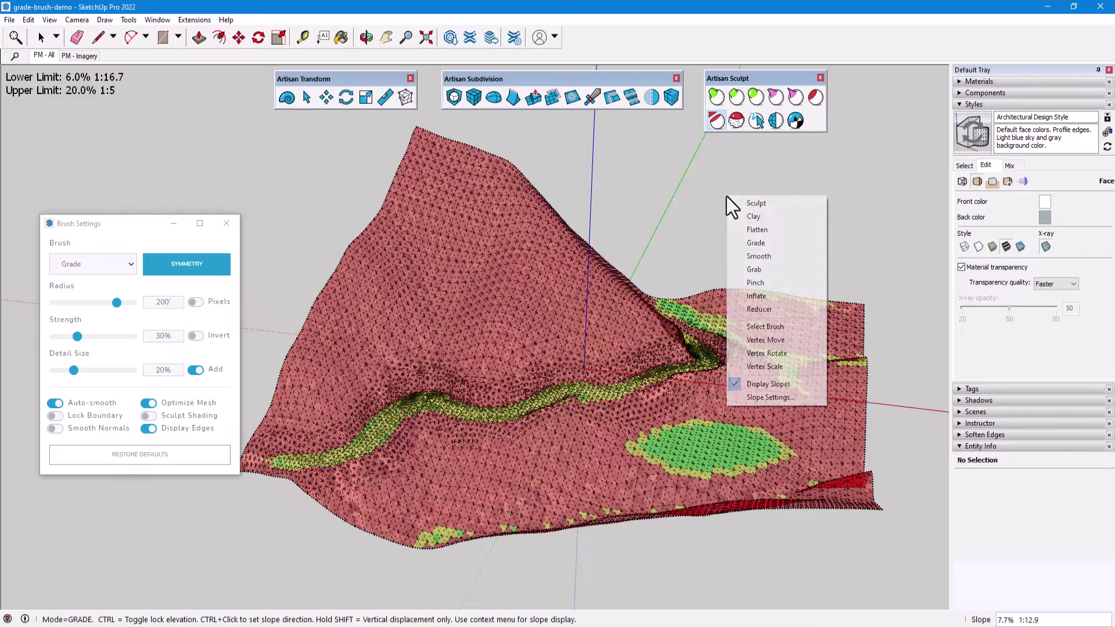
left_click(804, 396)
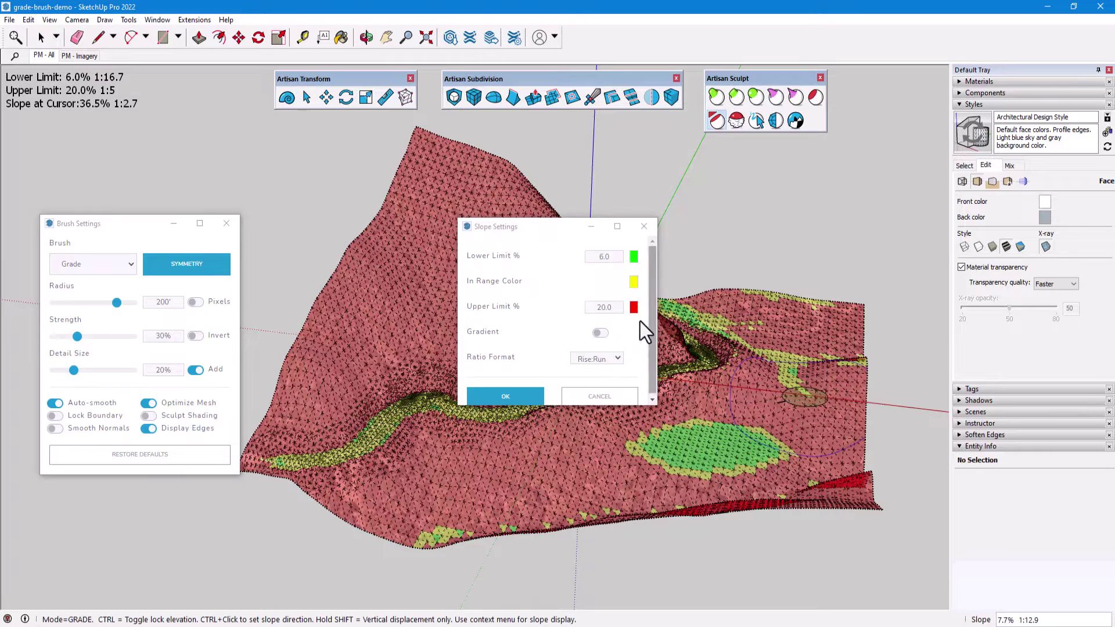
double_click(591, 312)
type("10.0")
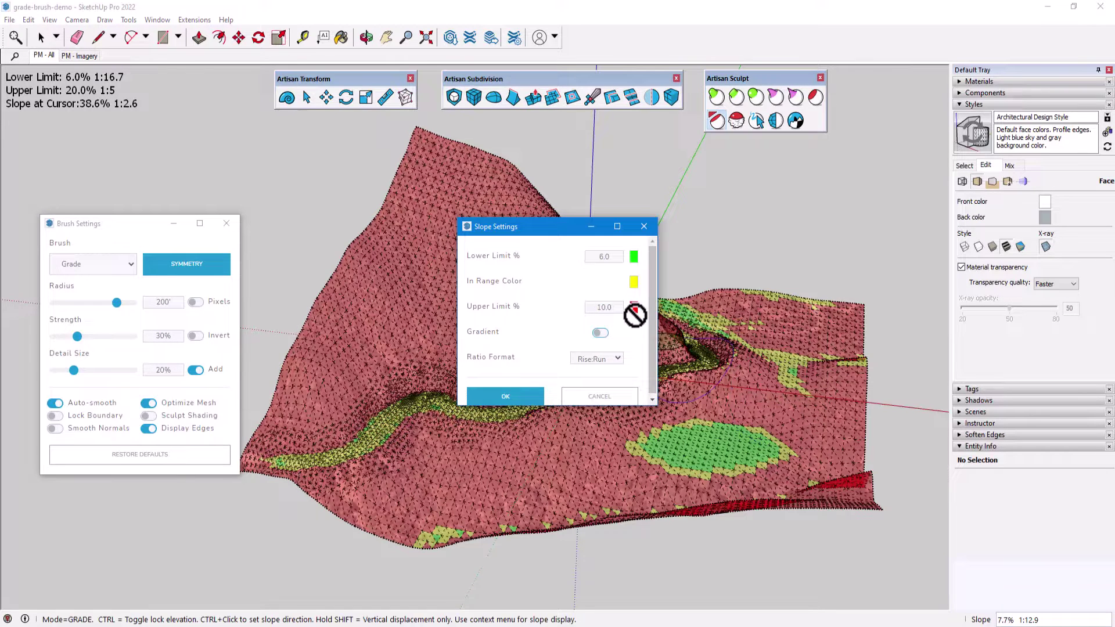
left_click(514, 397)
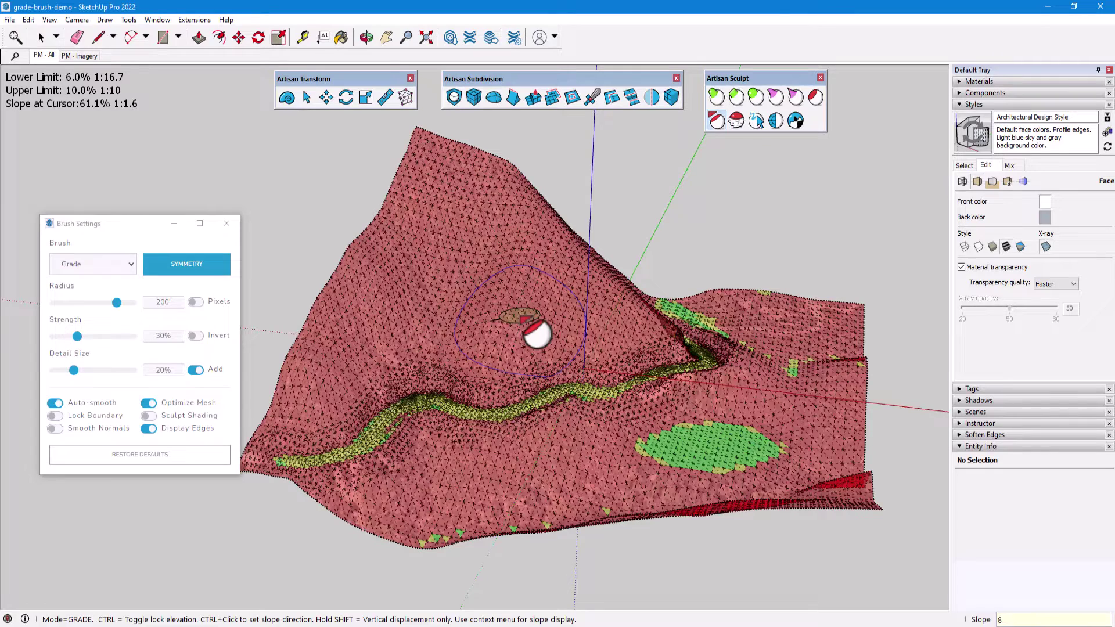
Step: Grade three level terrace bands across the hillside with the 100' Grade brush
mouse_move(444, 351)
left_mouse_down()
mouse_move(518, 336)
mouse_move(635, 306)
left_mouse_up()
mouse_move(428, 341)
left_mouse_down()
mouse_move(506, 337)
mouse_move(630, 280)
mouse_move(430, 264)
mouse_move(586, 240)
mouse_move(427, 263)
mouse_move(510, 262)
left_mouse_up()
mouse_move(464, 288)
middle_mouse_down()
mouse_move(617, 118)
mouse_move(640, 198)
middle_mouse_up()
scroll(640, 200, "up", 5)
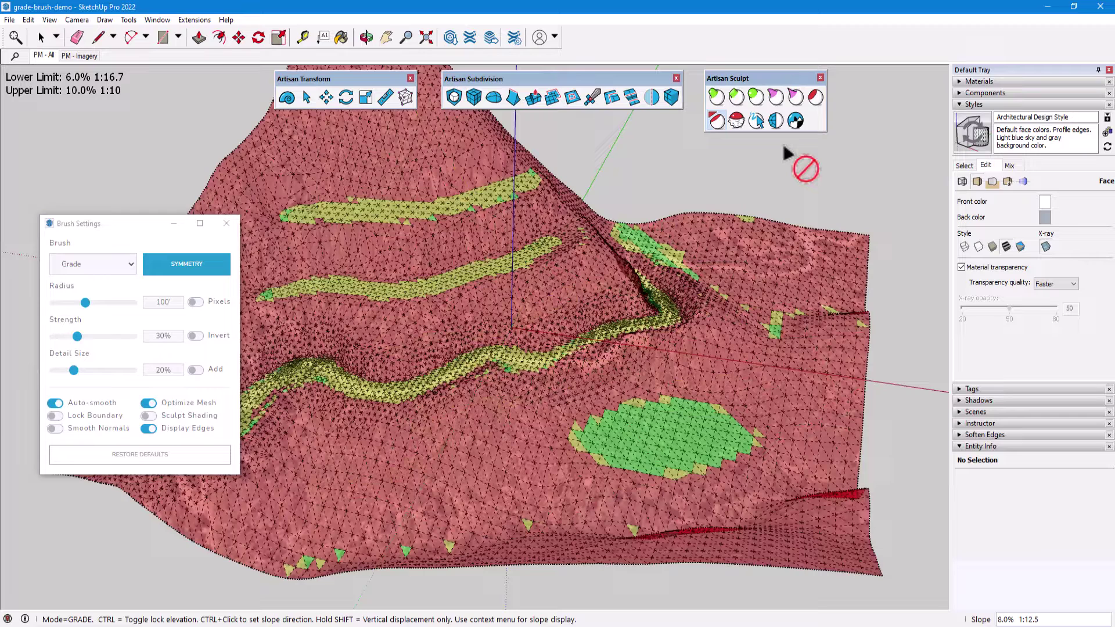
Step: Brush-select the flat pad's faces, make them a group, and close the group
left_click(756, 121)
mouse_move(608, 449)
left_mouse_down()
mouse_move(654, 468)
mouse_move(703, 459)
mouse_move(671, 417)
left_mouse_up()
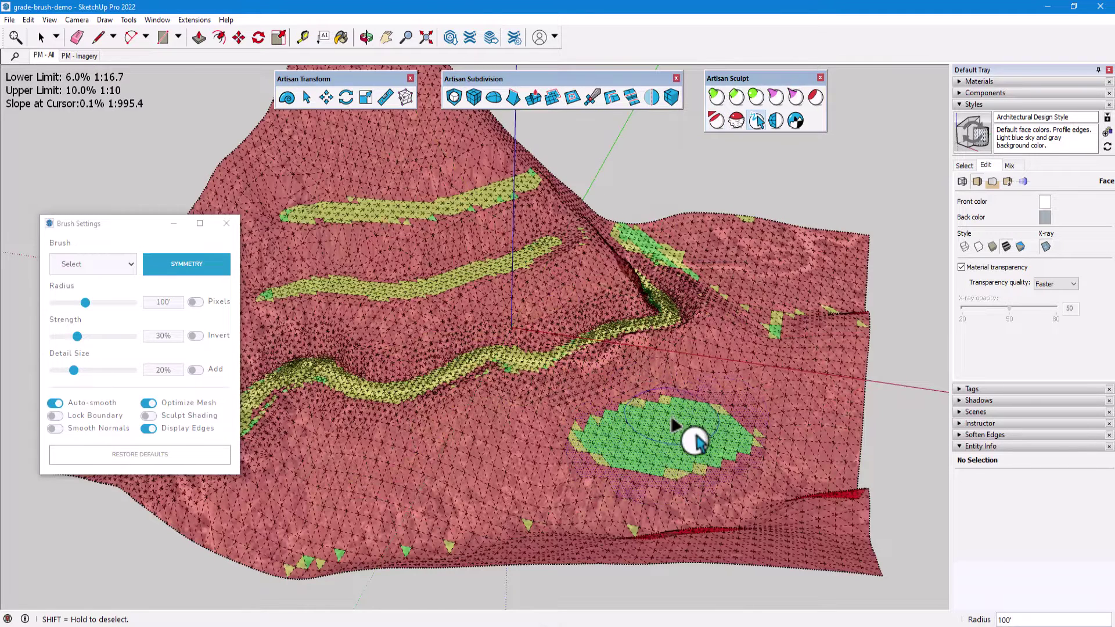
right_click(670, 417)
left_click(754, 204)
right_click(753, 193)
left_click(776, 198)
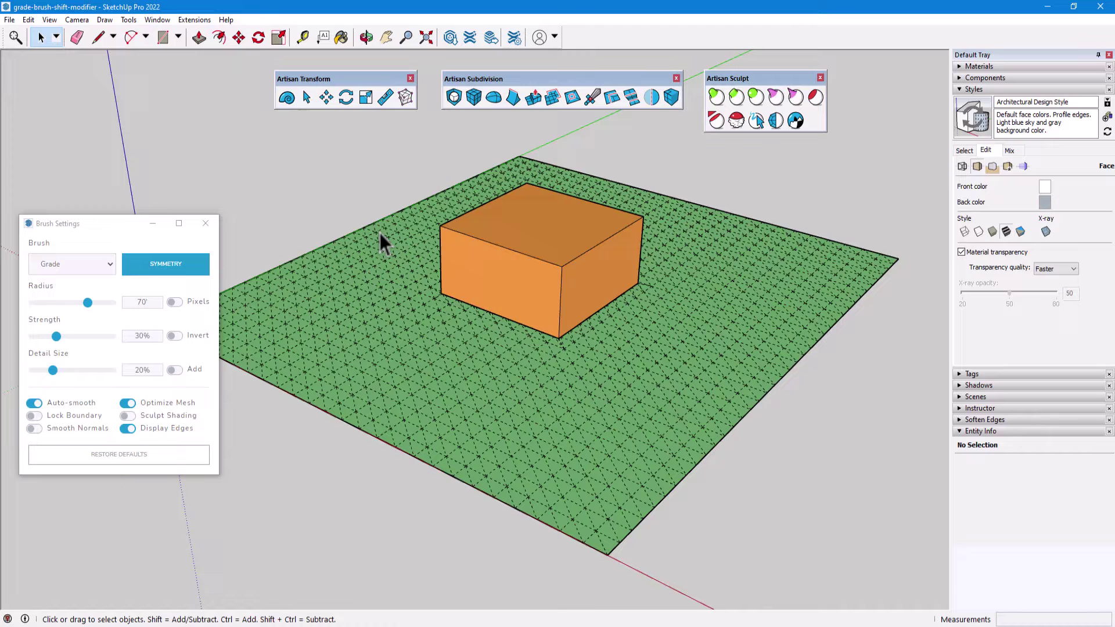
Step: Select the orange box, start a move and cancel it, then deselect the box
left_click(514, 299)
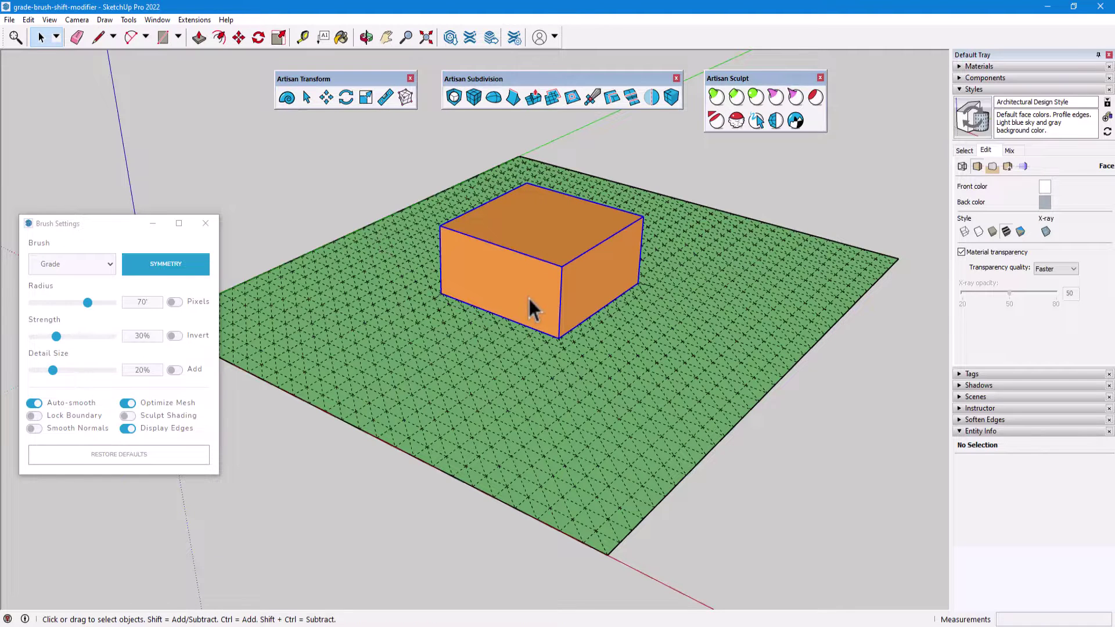
key("m")
left_click(530, 299)
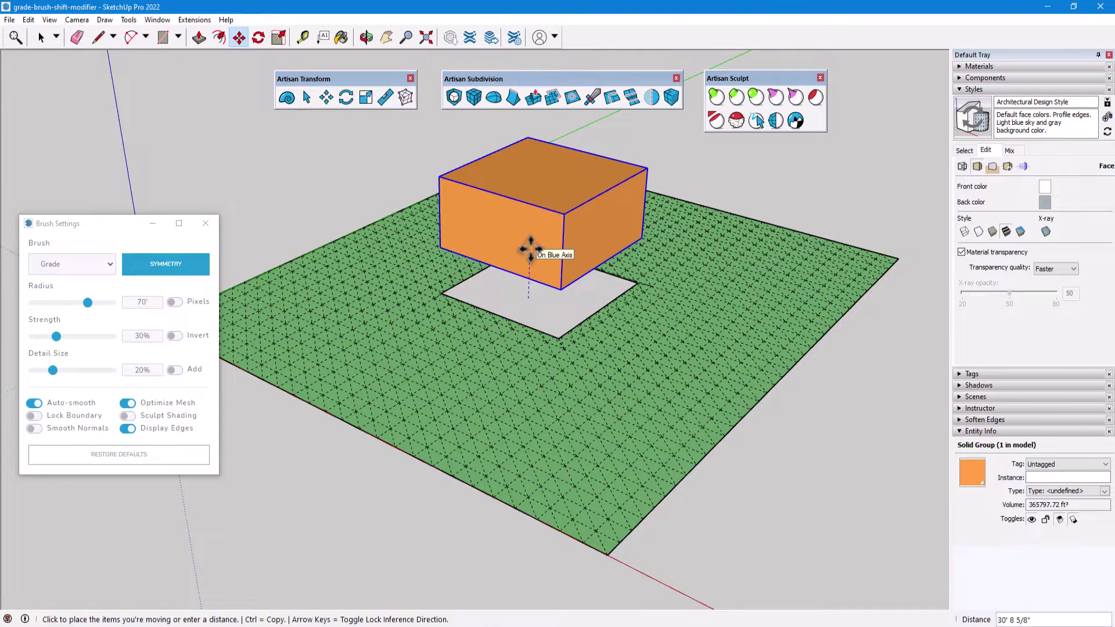
key("Escape")
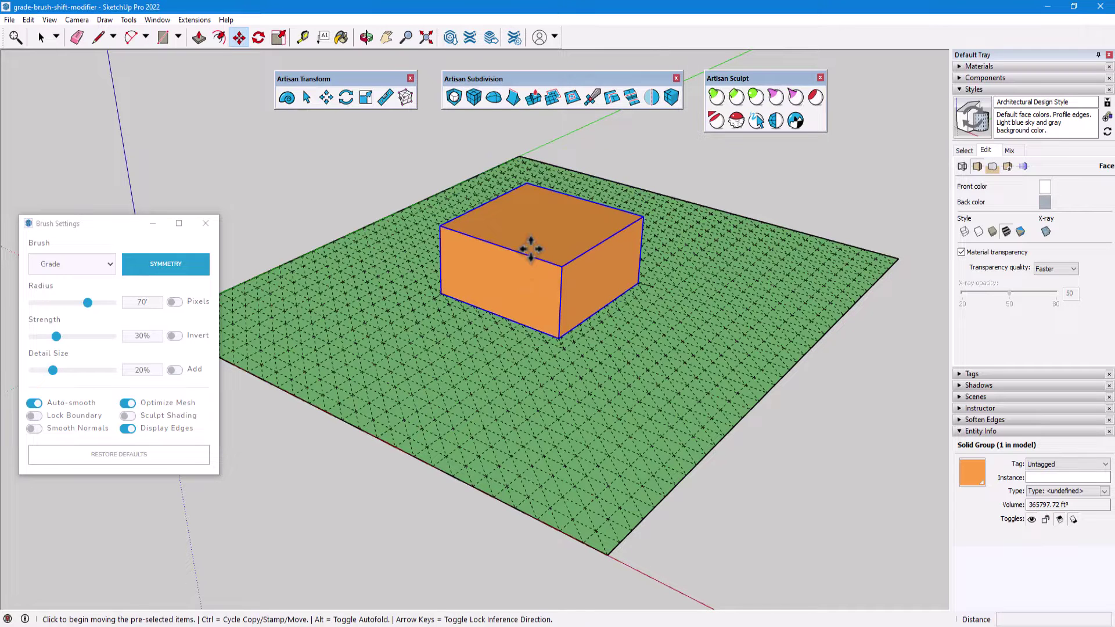
key("space")
left_click(661, 160)
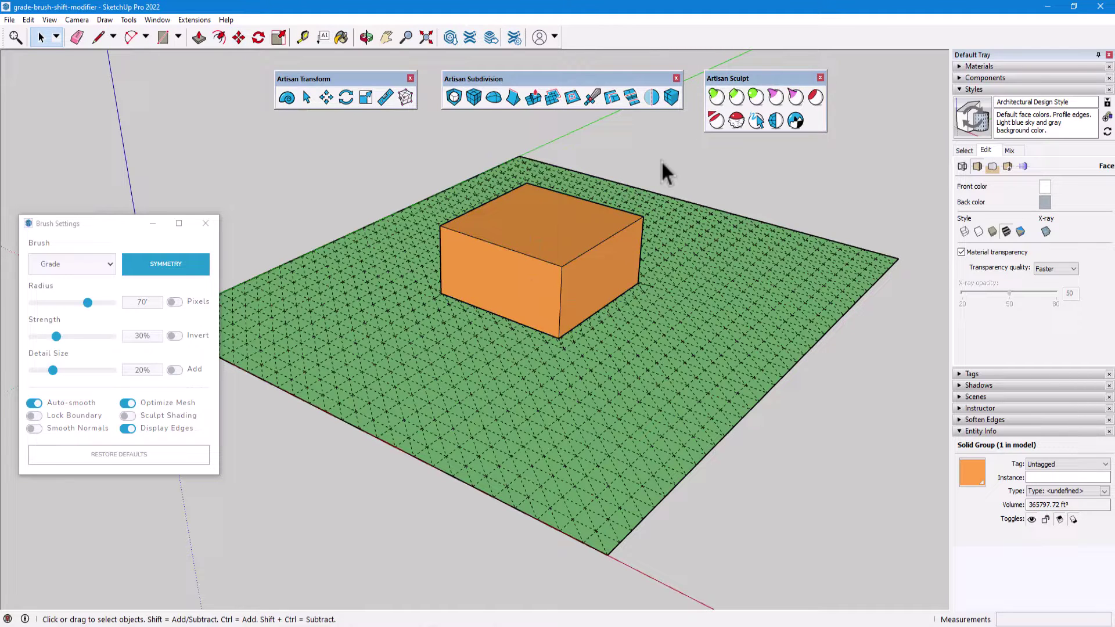
Step: Grade a curved sloping mound into the ground beside the box's left side
left_click(716, 120)
mouse_move(589, 395)
left_mouse_down()
mouse_move(559, 360)
mouse_move(430, 283)
left_mouse_up()
middle_click_drag(430, 283, 605, 348)
mouse_move(605, 348)
left_mouse_down()
mouse_move(645, 313)
mouse_move(516, 309)
mouse_move(427, 268)
mouse_move(512, 259)
mouse_move(618, 302)
left_mouse_up()
scroll(618, 302, "up", 6)
mouse_move(546, 311)
middle_mouse_down()
mouse_move(490, 288)
mouse_move(672, 319)
mouse_move(331, 319)
mouse_move(344, 333)
mouse_move(331, 348)
mouse_move(317, 340)
mouse_move(337, 349)
middle_mouse_up()
scroll(672, 319, "down", 5)
scroll(336, 325, "up", 3)
scroll(336, 325, "down", 4)
scroll(361, 346, "down", 1)
mouse_move(647, 436)
left_mouse_down()
mouse_move(563, 438)
mouse_move(542, 378)
mouse_move(391, 322)
mouse_move(356, 282)
mouse_move(639, 410)
mouse_move(424, 336)
mouse_move(391, 230)
left_mouse_up()
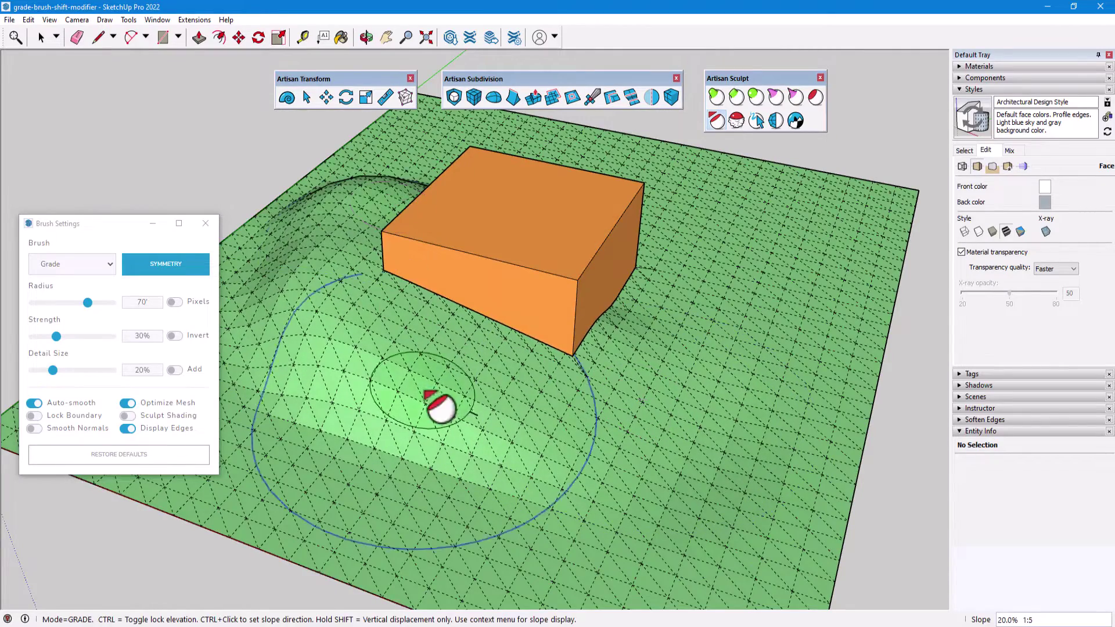